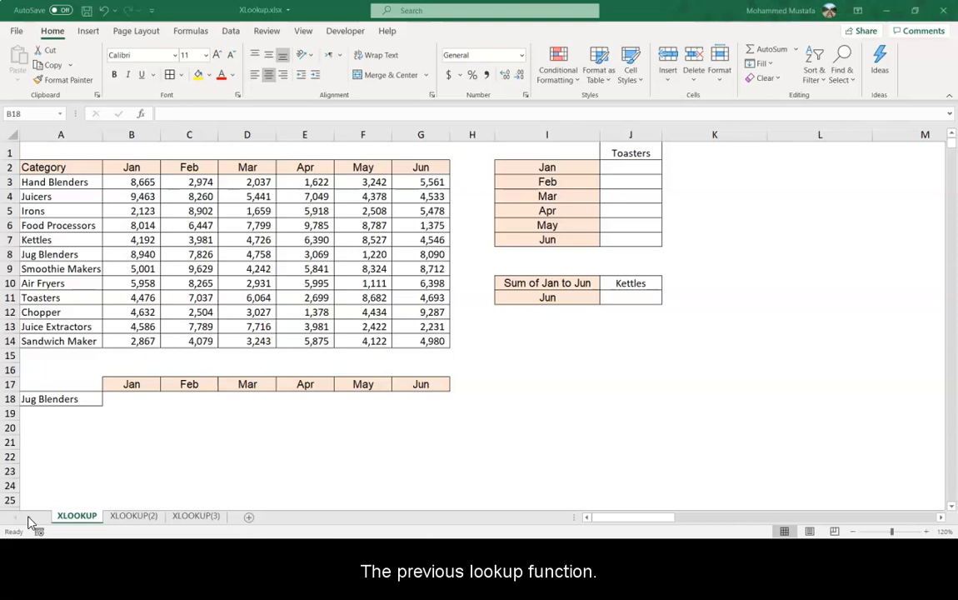
Examine the sales table of categories in column A and monthly figures Jan to Jun.
left_click(60, 182)
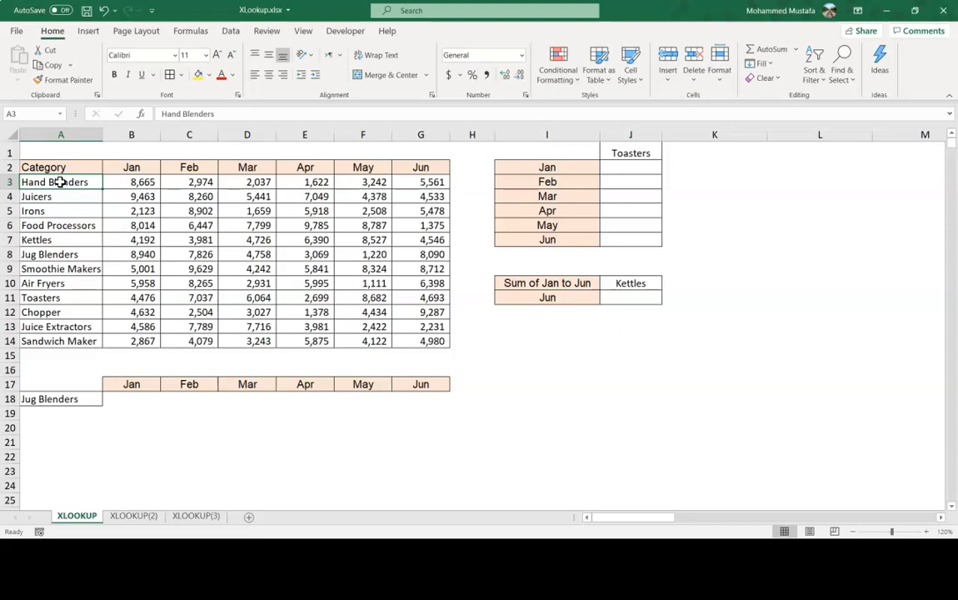
key("Down")
key("Down")
key("Down")
key("Down")
key("Down")
key("Down")
key("Down")
key("Down")
key("Down")
key("Up")
key("Up")
key("Up")
key("Up")
key("Up")
key("Up")
key("Up")
key("Up")
key("Up")
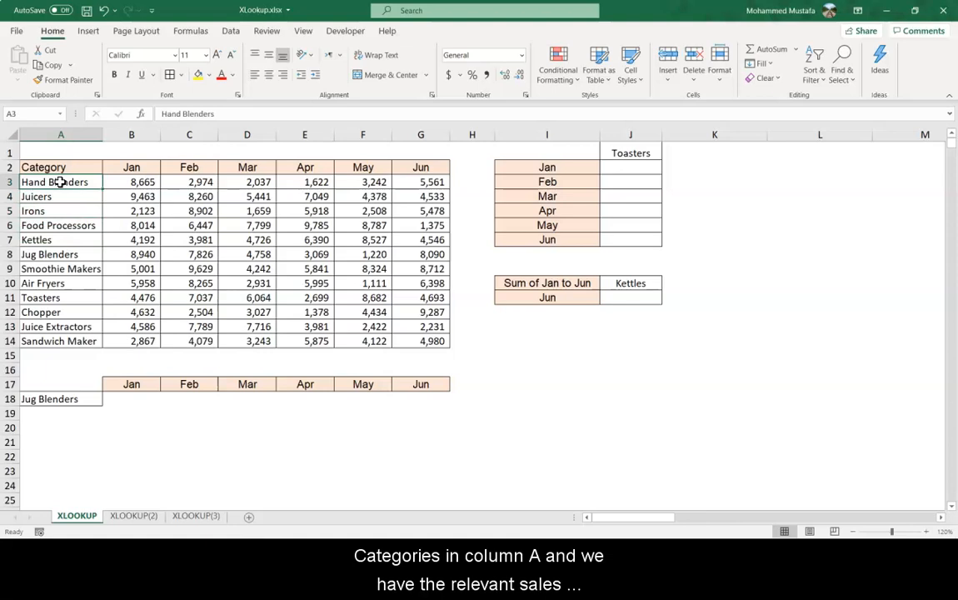
key("Right")
key("Right")
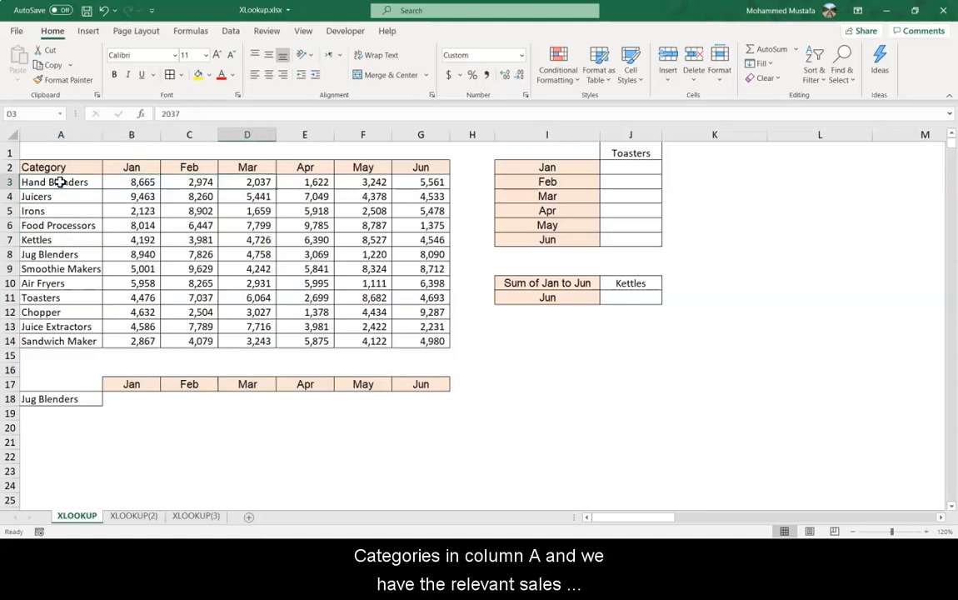
key("Left")
key("Right")
key("Right")
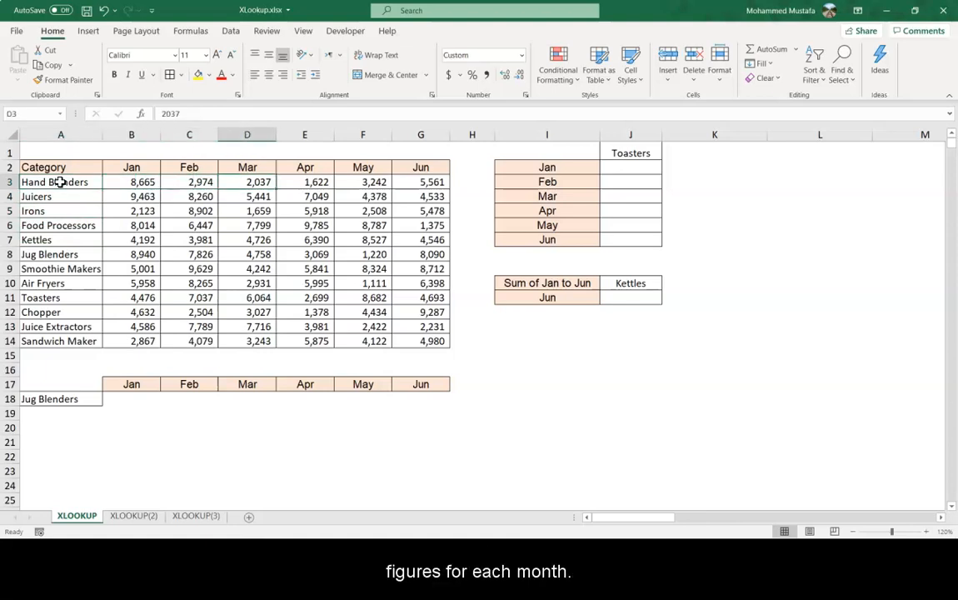
Choose Chopper from the category drop-down in A18 and select B18 beside it.
left_click(87, 398)
left_click(110, 401)
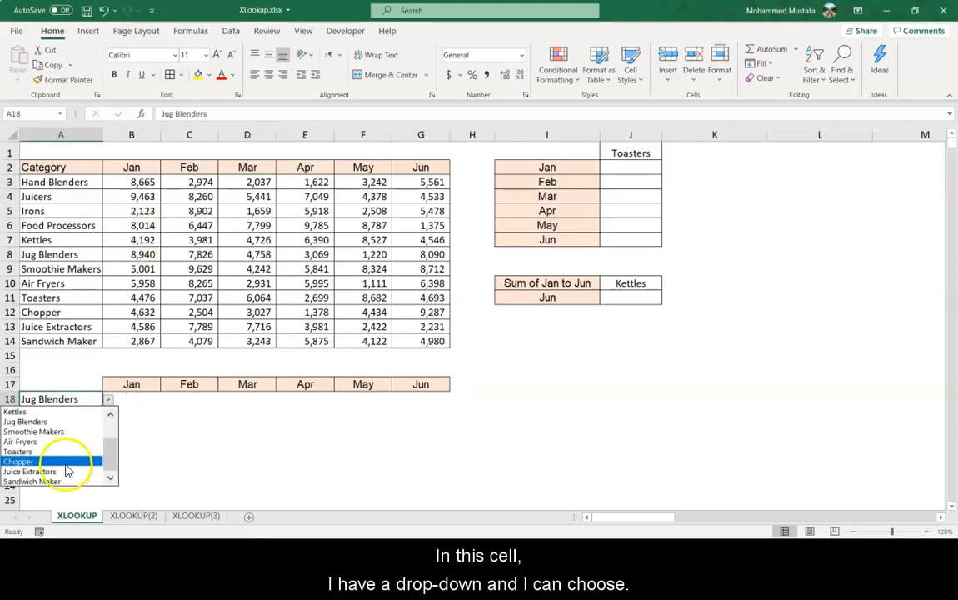
left_click(67, 471)
left_click(145, 399)
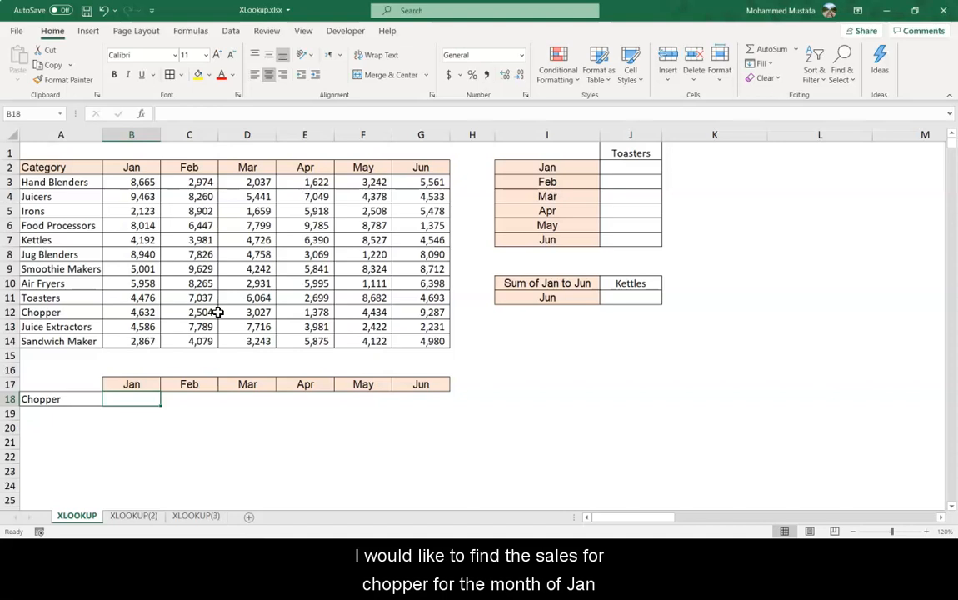
Enter =XLOOKUP(A18,A3:A14,B3:B14) in B18 to return Chopper's January sales.
type("=XLOOKUP(")
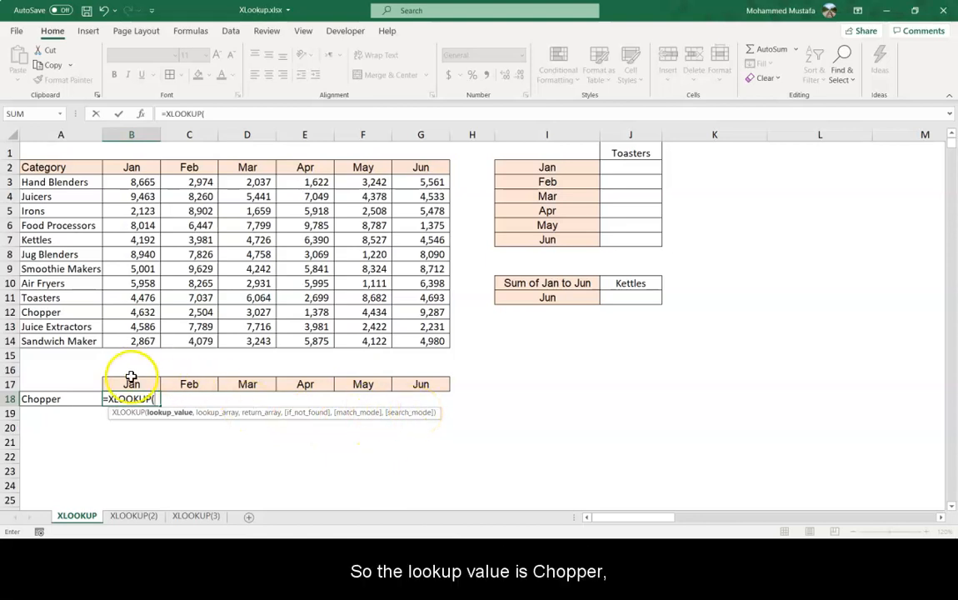
left_click(65, 399)
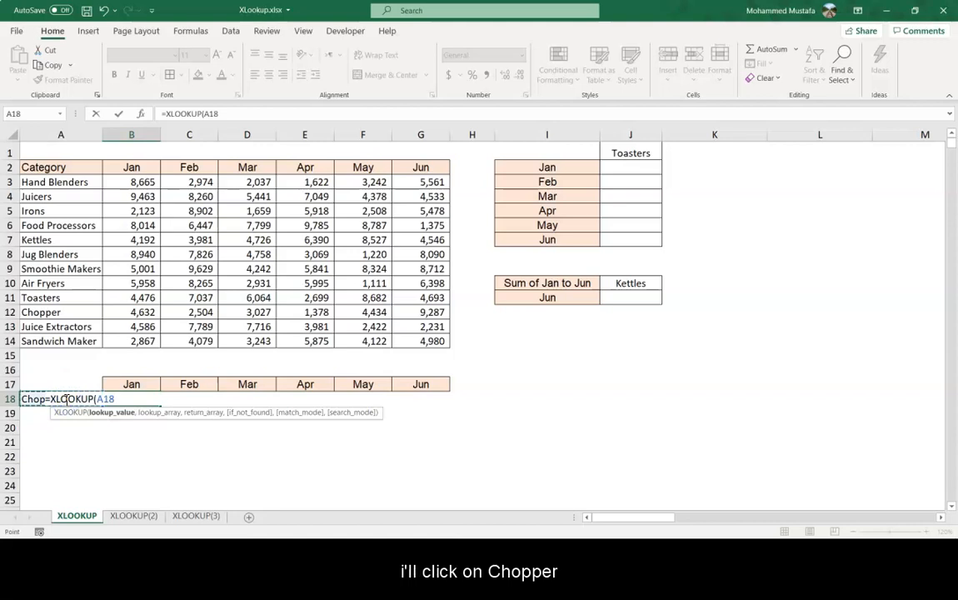
type(",")
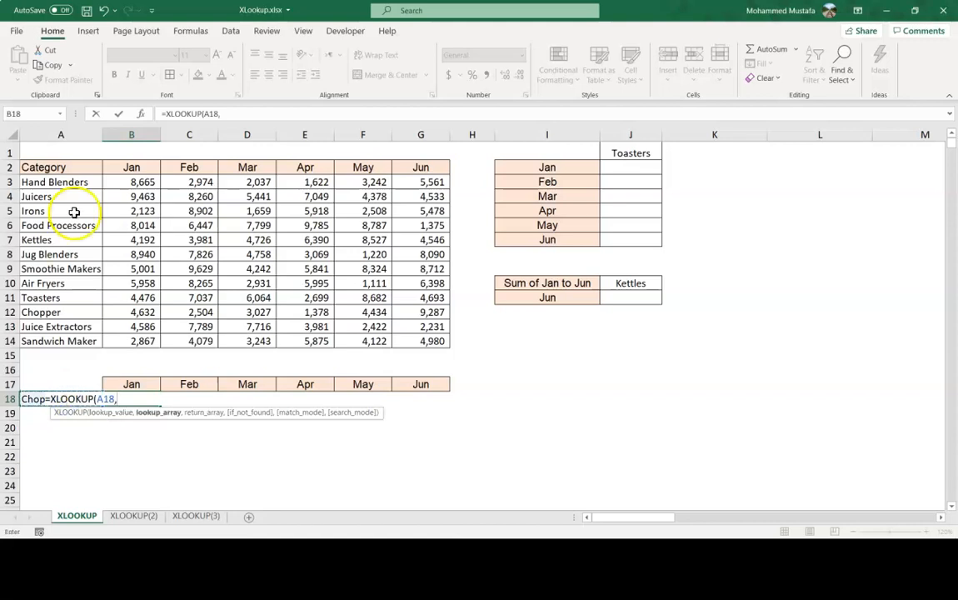
left_click(81, 183)
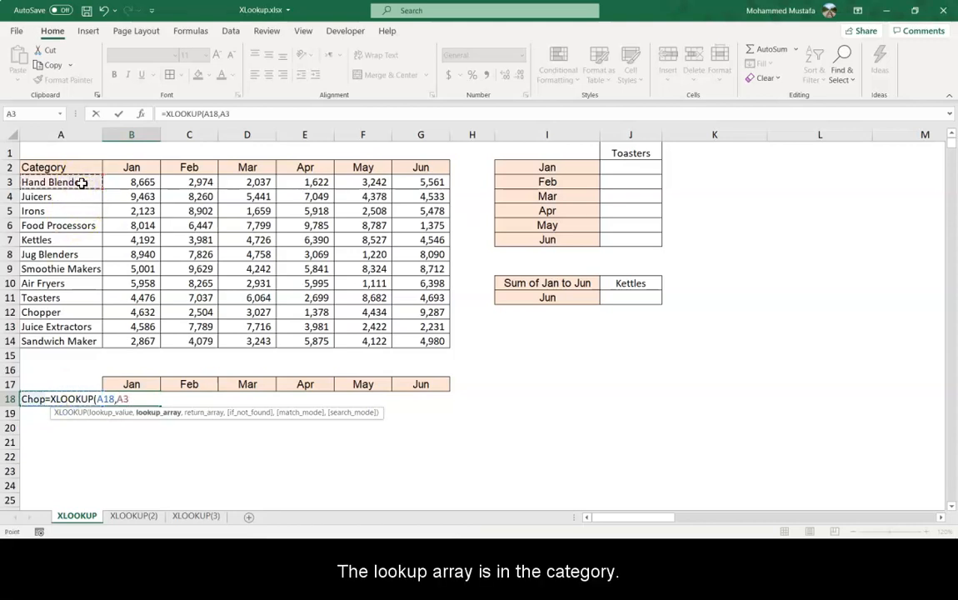
key("ctrl+shift+Down")
type(",")
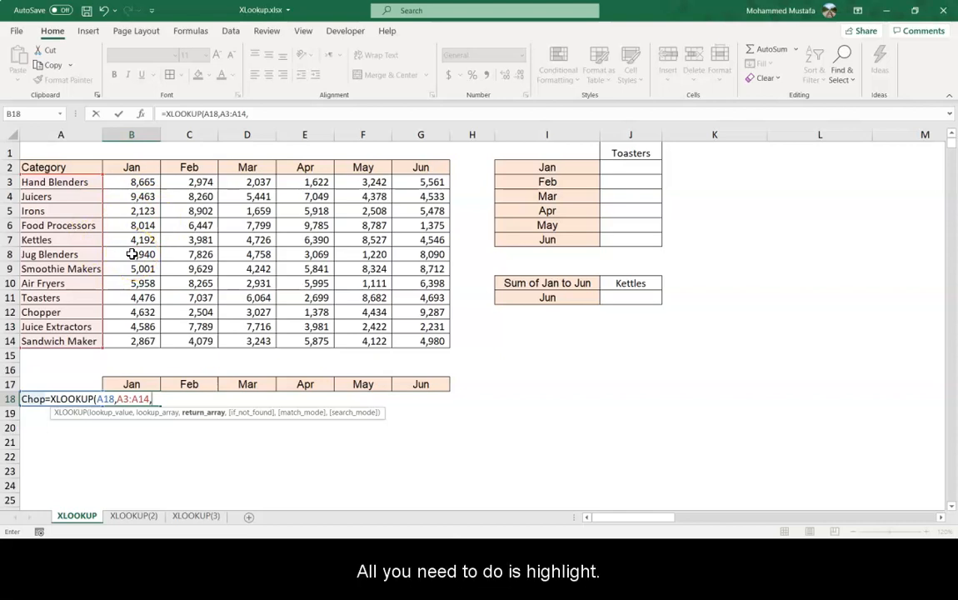
left_click(138, 181)
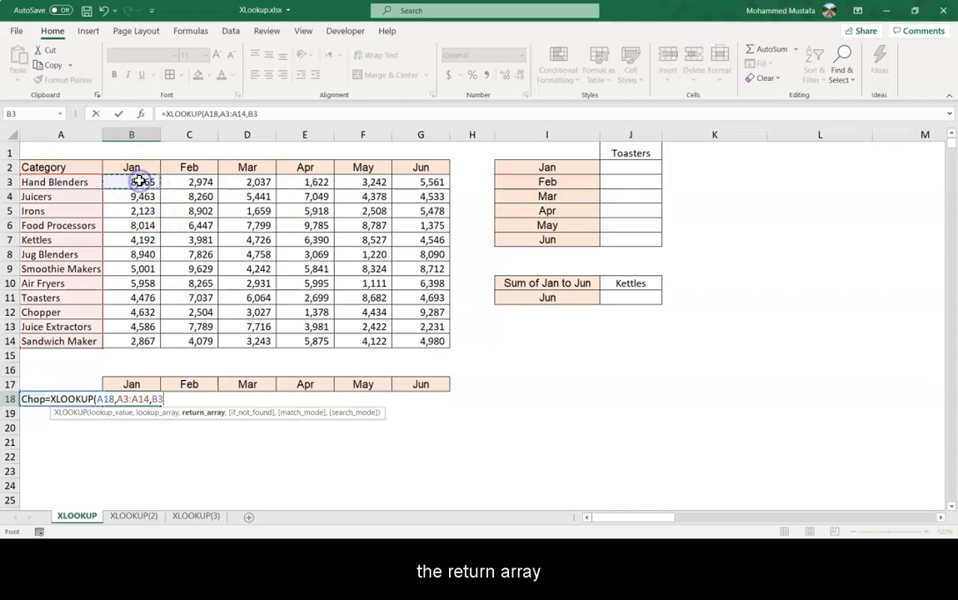
key("ctrl+shift+Down")
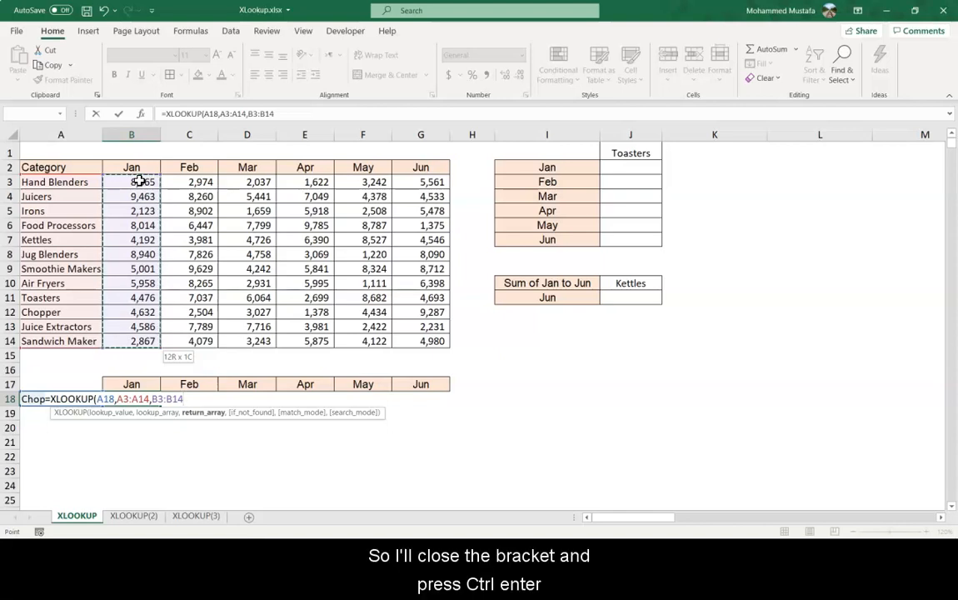
type(")")
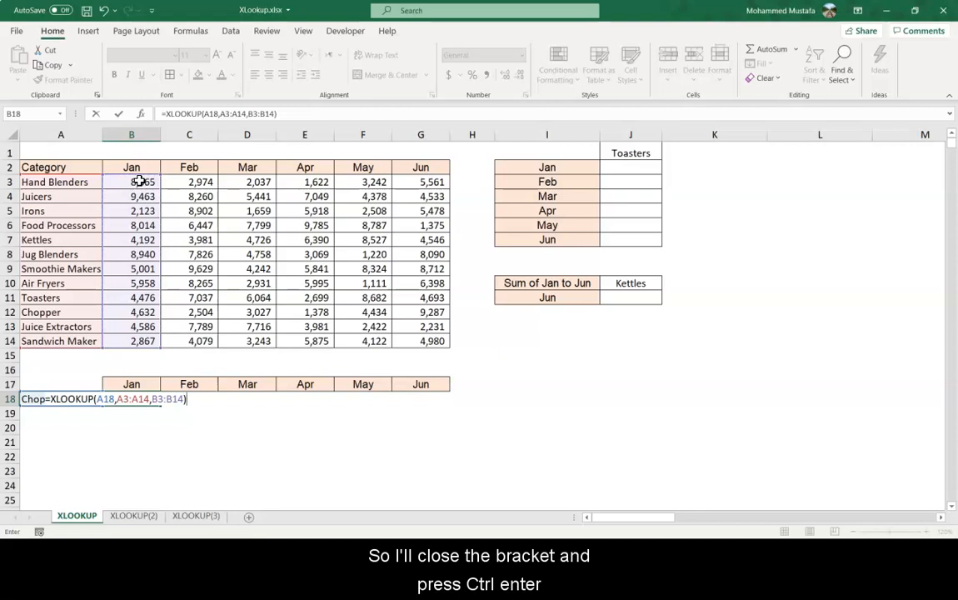
key("ctrl+Return")
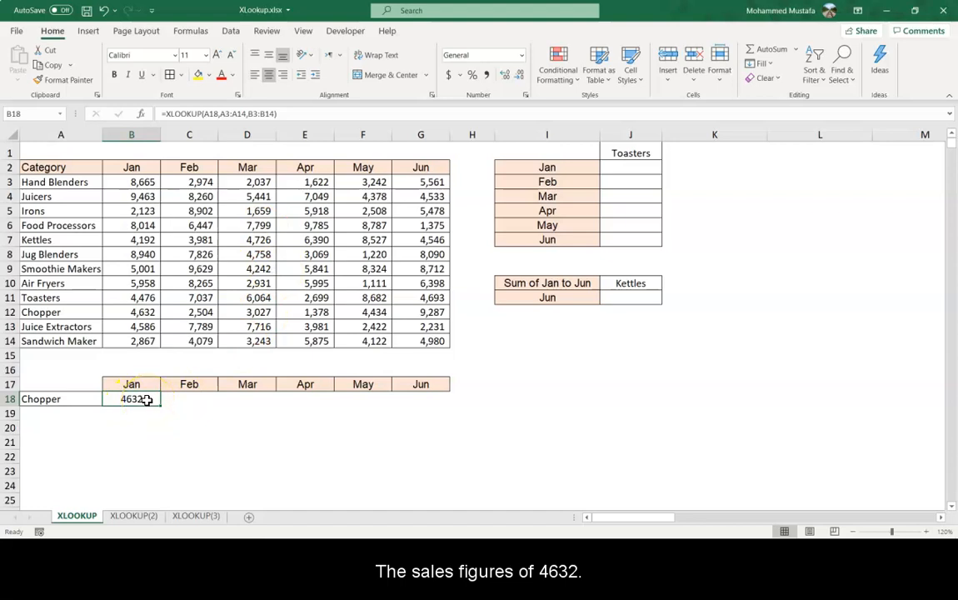
Clear the formula from B18.
left_click(148, 313)
left_click(138, 399)
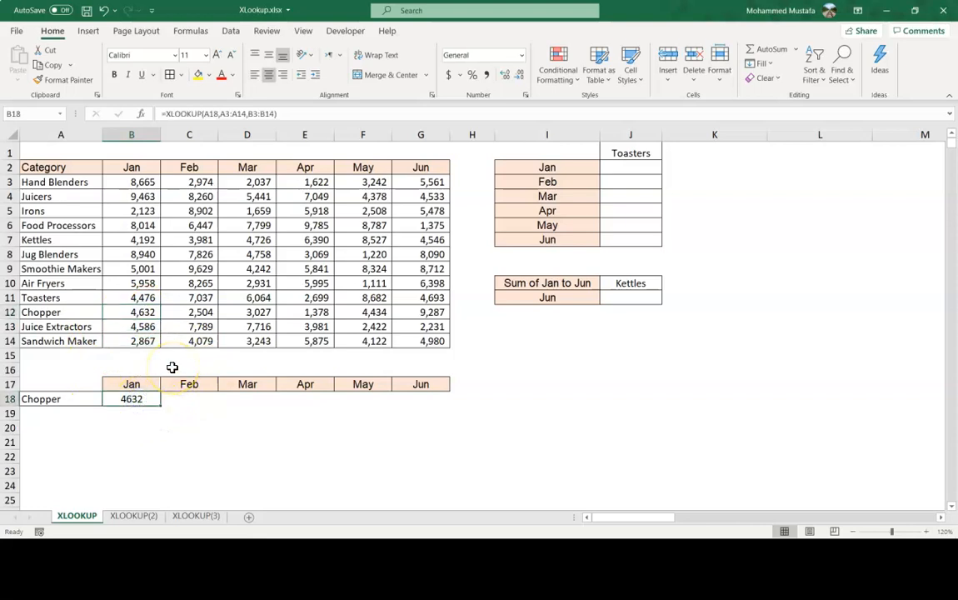
key("Delete")
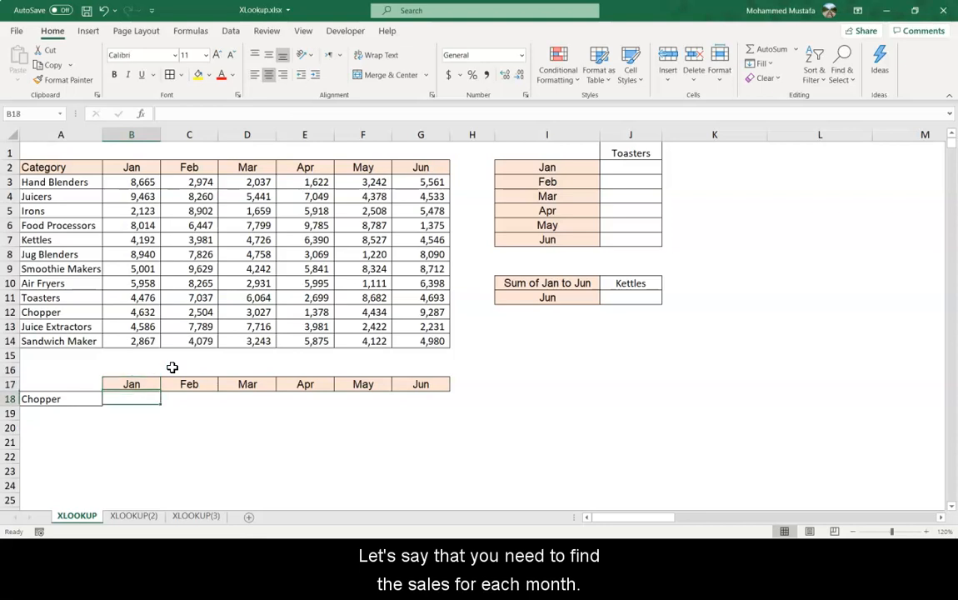
key("Right")
key("Right")
key("Right")
key("Right")
key("Right")
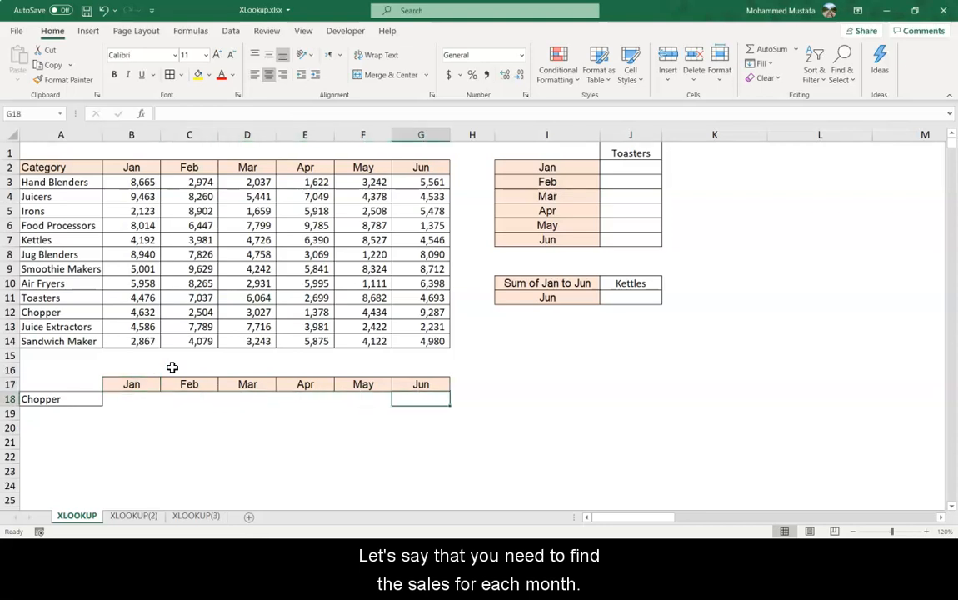
key("Left")
key("Left")
key("Left")
key("Left")
key("Left")
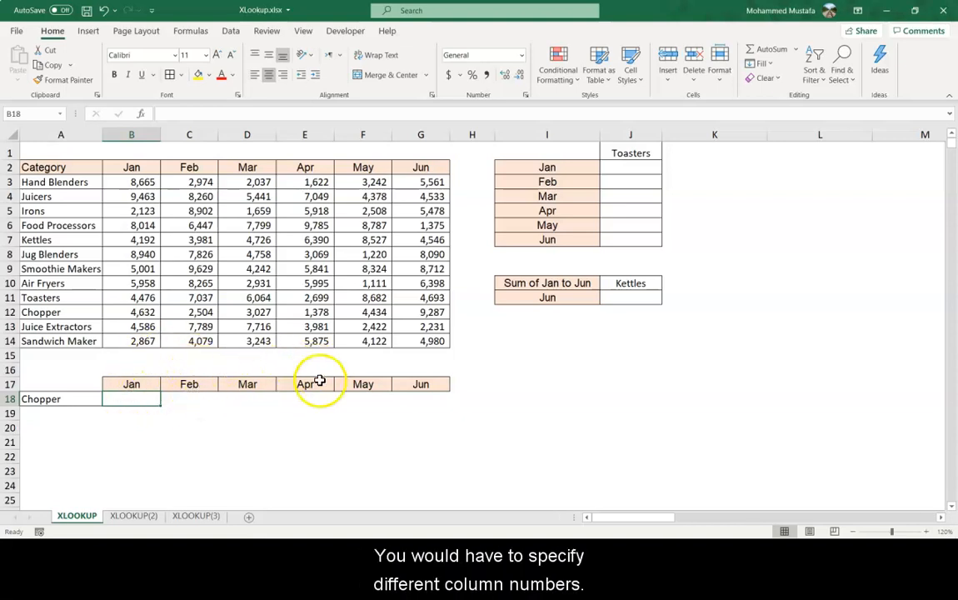
Start an XLOOKUP in B18 with A18 as the lookup value and A3:A14 as the lookup array.
type("=x")
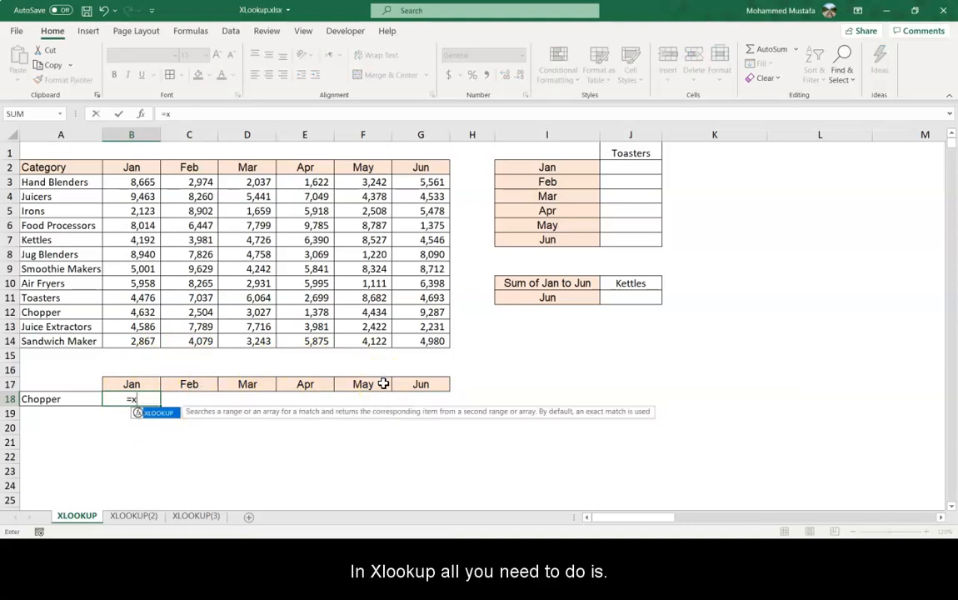
key("Tab")
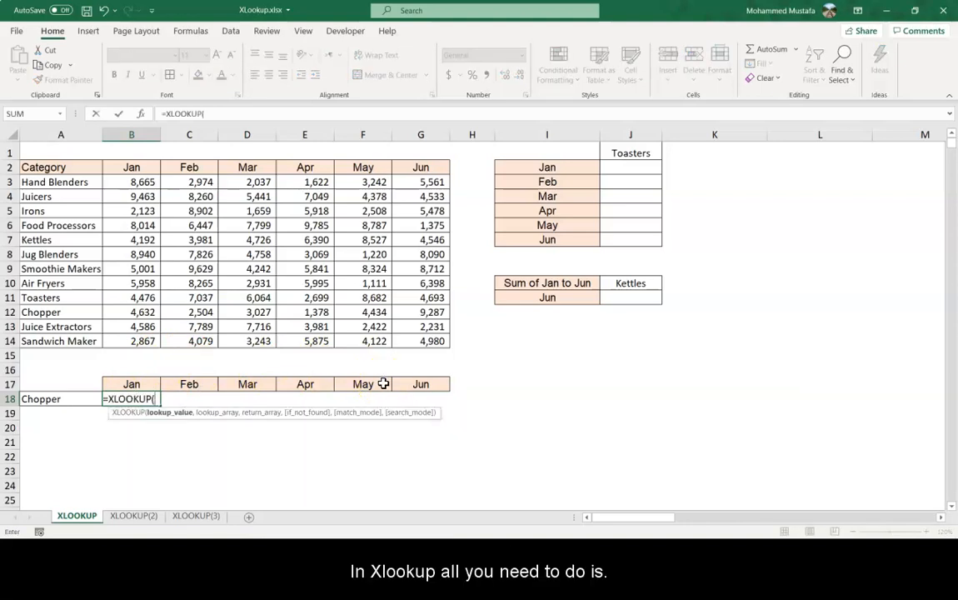
key("Left")
type(",")
key("Up")
key("Up")
key("Up")
key("Left")
key("Up")
key("ctrl+Up")
key("Down")
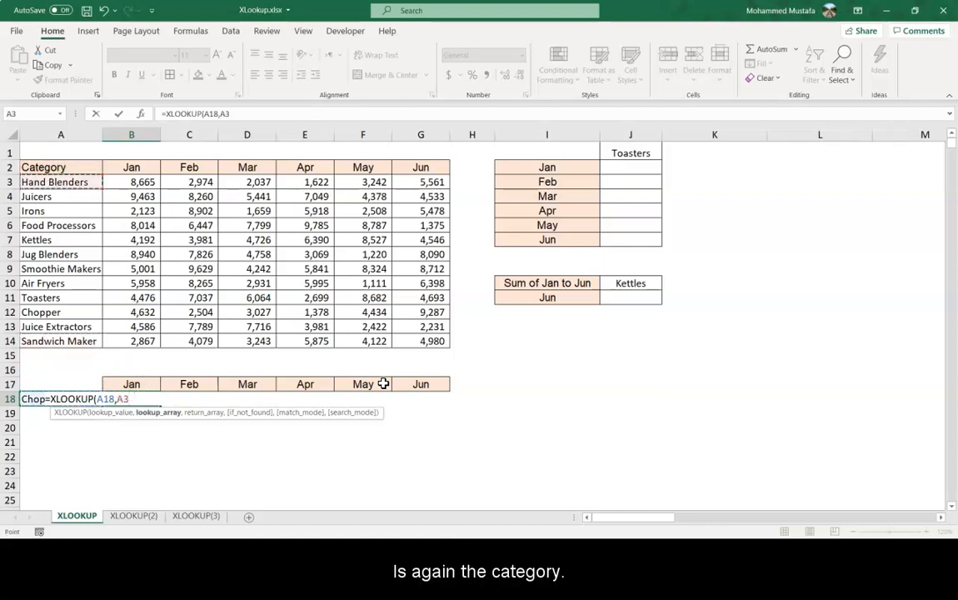
key("ctrl+shift+Down")
type(",")
Set the return array to B3:G14 and confirm the formula so it fills Jan to Jun for Chopper.
key("Up")
key("Up")
key("Up")
key("Up")
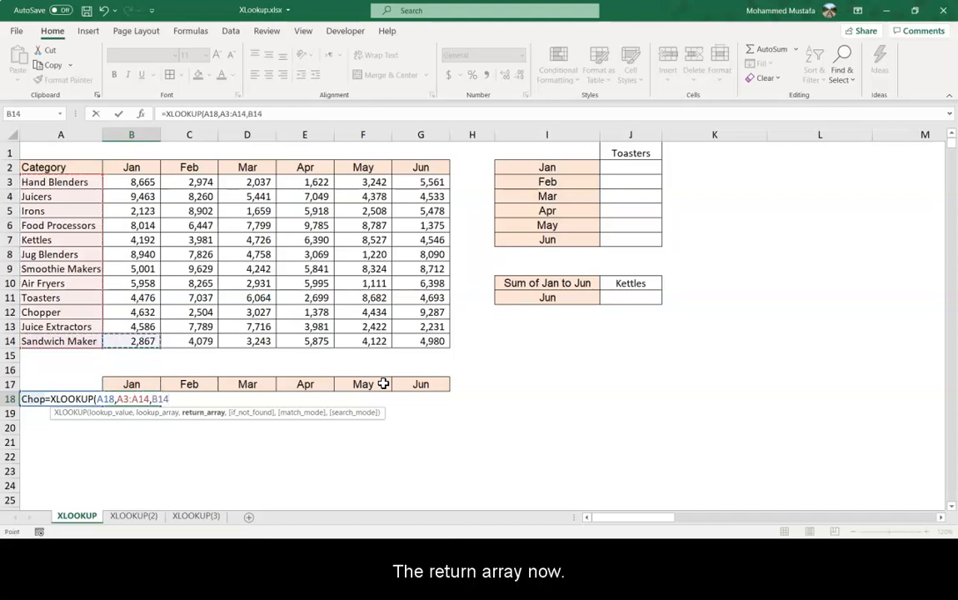
key("ctrl+Up")
key("Down")
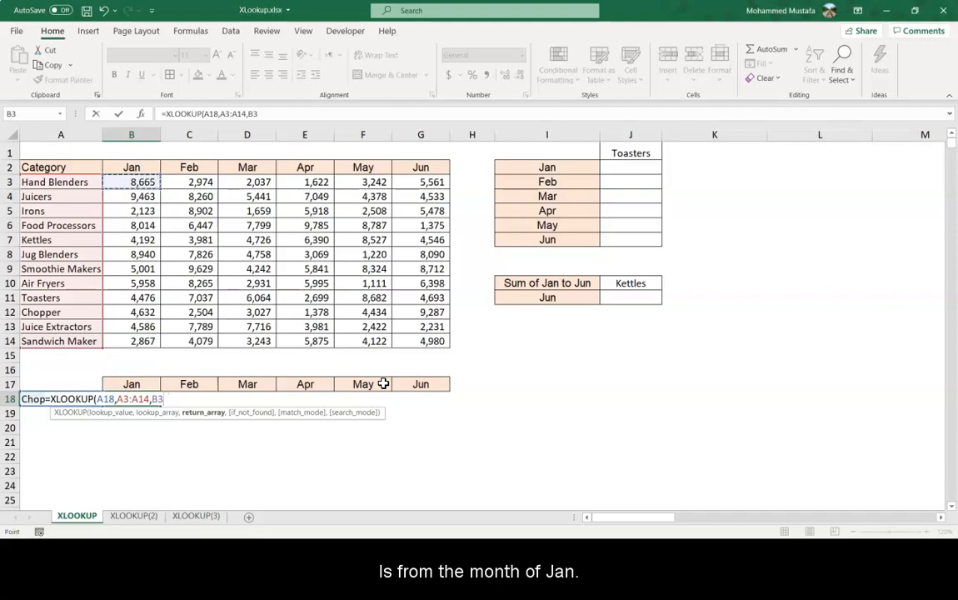
key("ctrl+shift+Down")
key("ctrl+shift+Right")
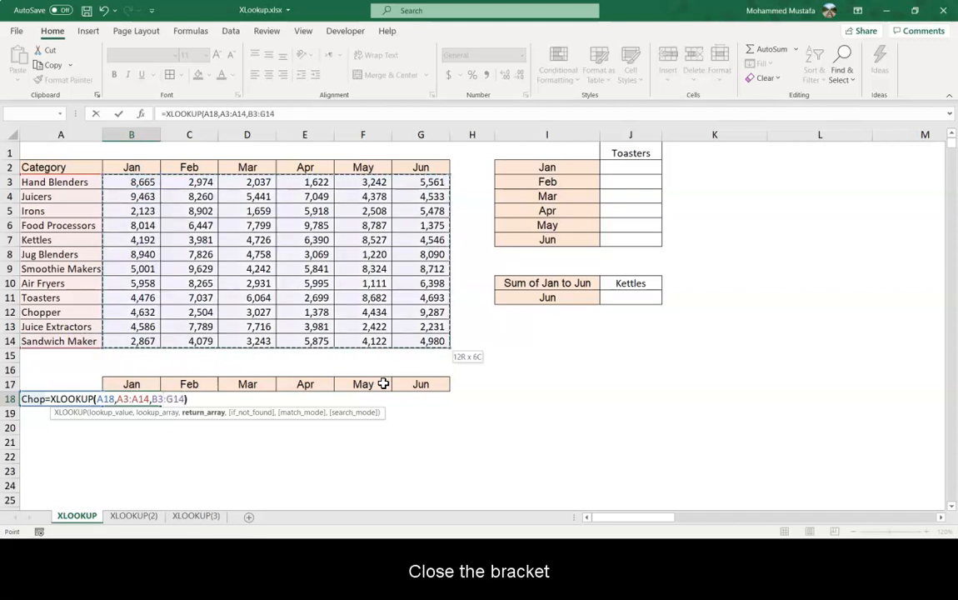
type(")")
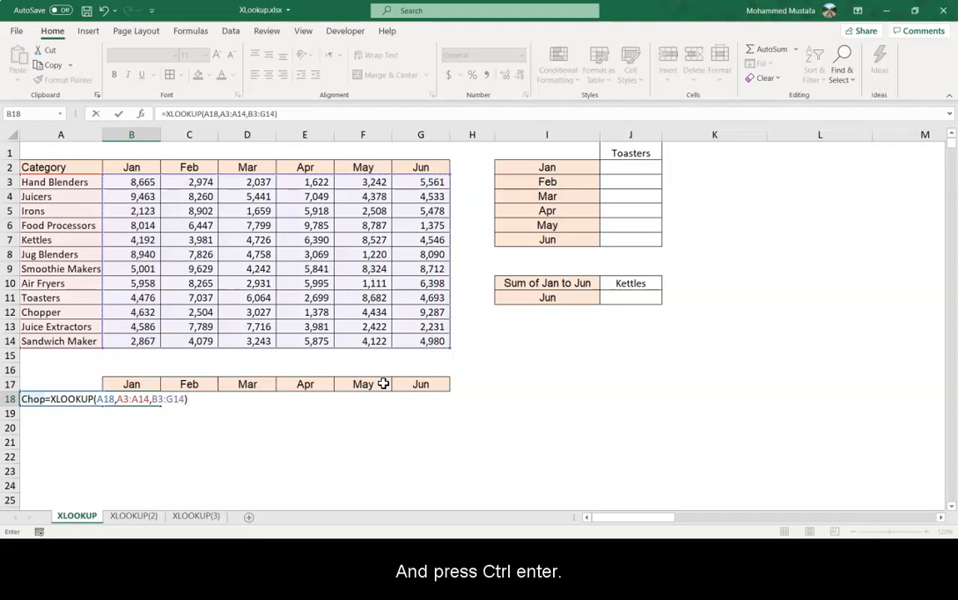
key("ctrl+Return")
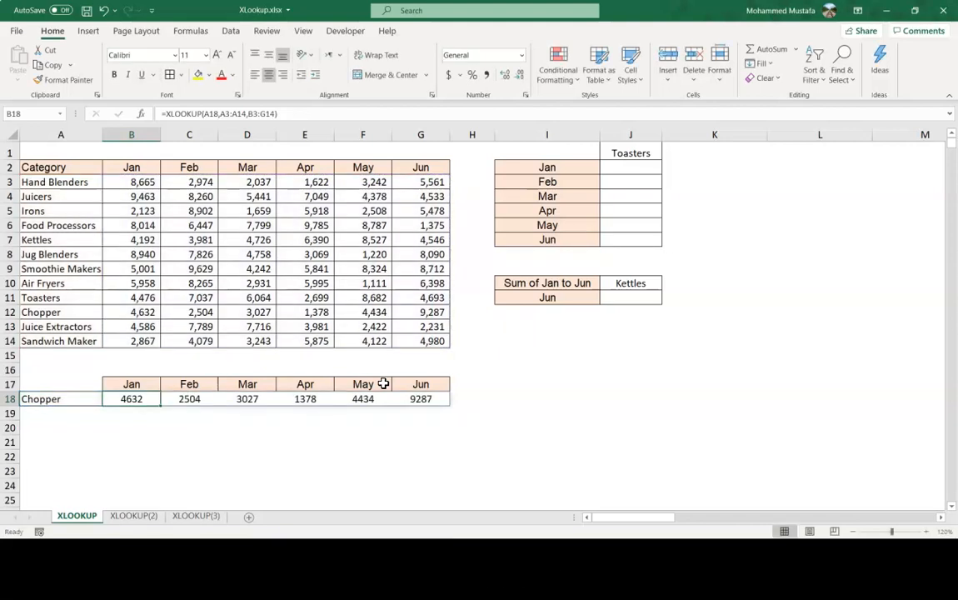
Inspect the spilled results and formulas across the cells B18 to G18.
key("Right")
key("Right")
key("Right")
key("Right")
key("Left")
key("Left")
key("Left")
key("Right")
key("Right")
key("Right")
key("Right")
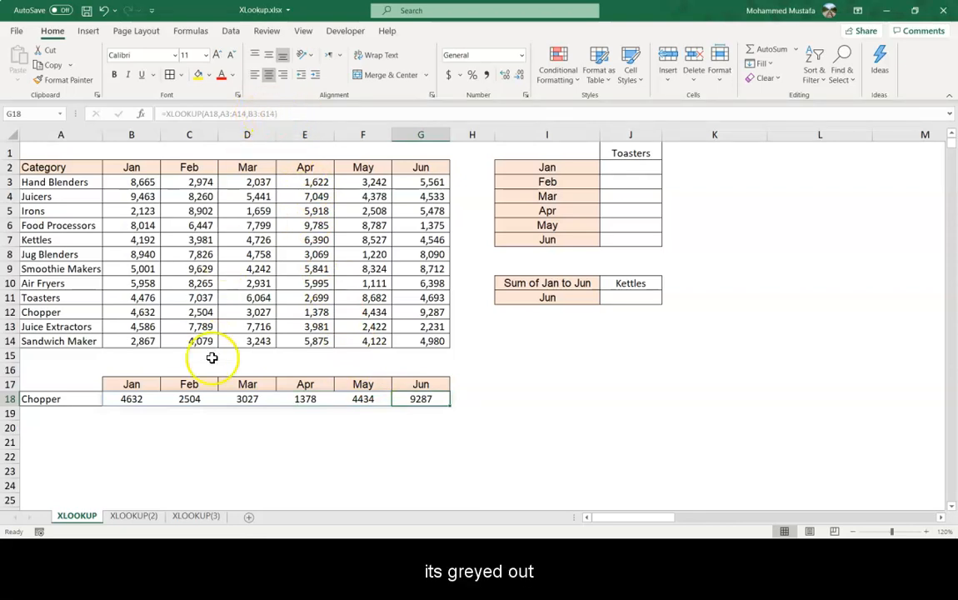
left_click(140, 399)
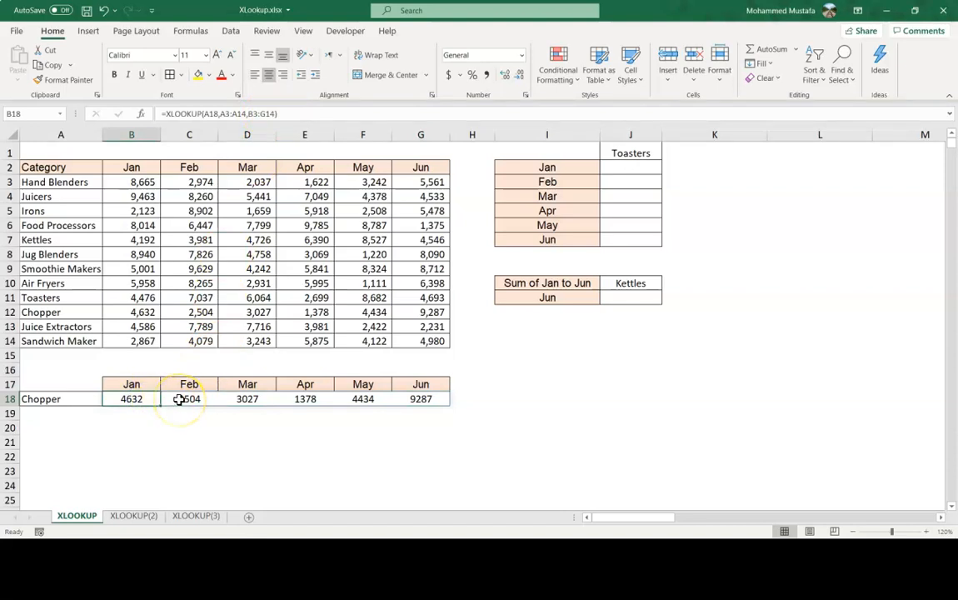
key("Left")
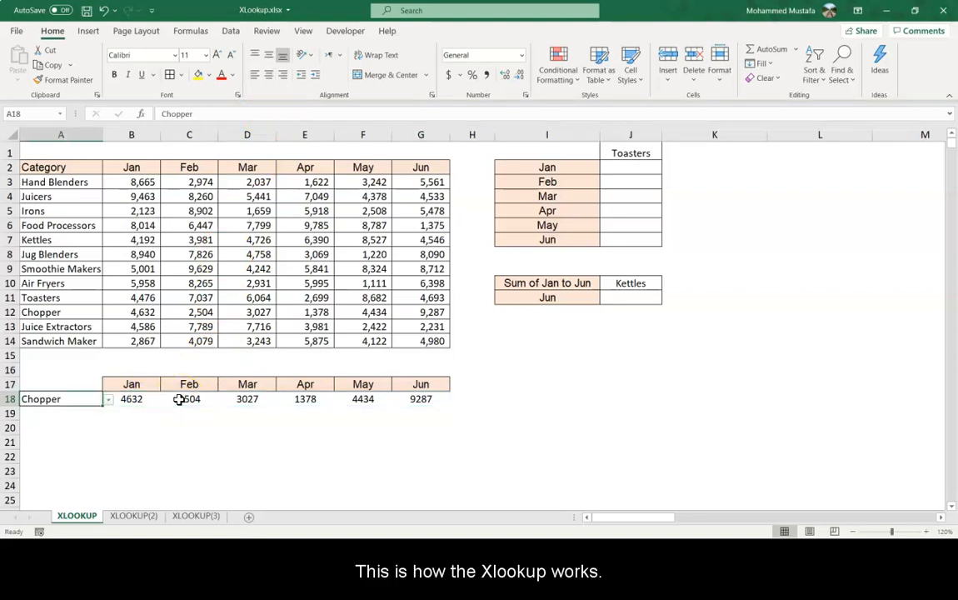
key("Right")
key("Right")
key("Right")
key("Right")
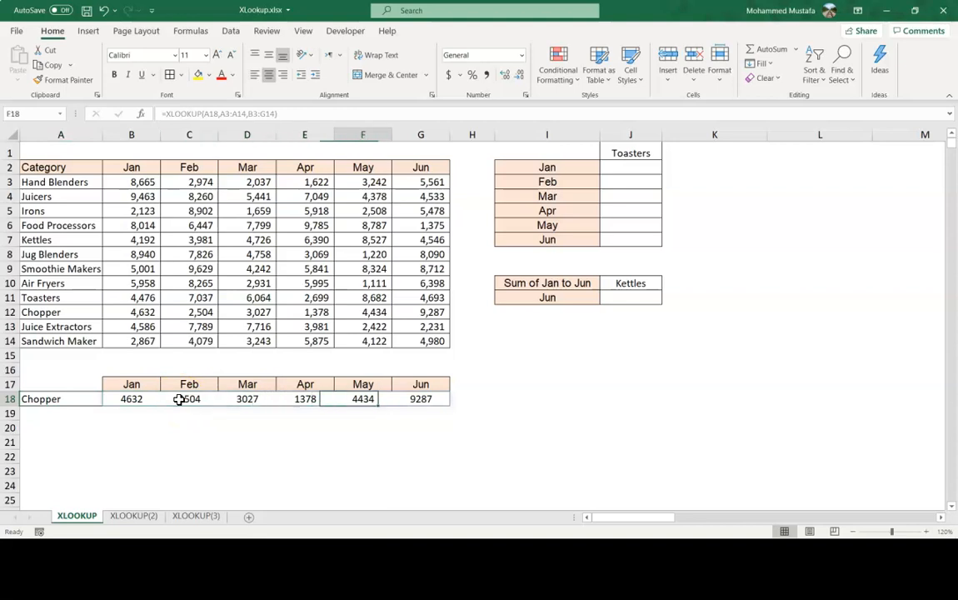
key("Right")
key("Right")
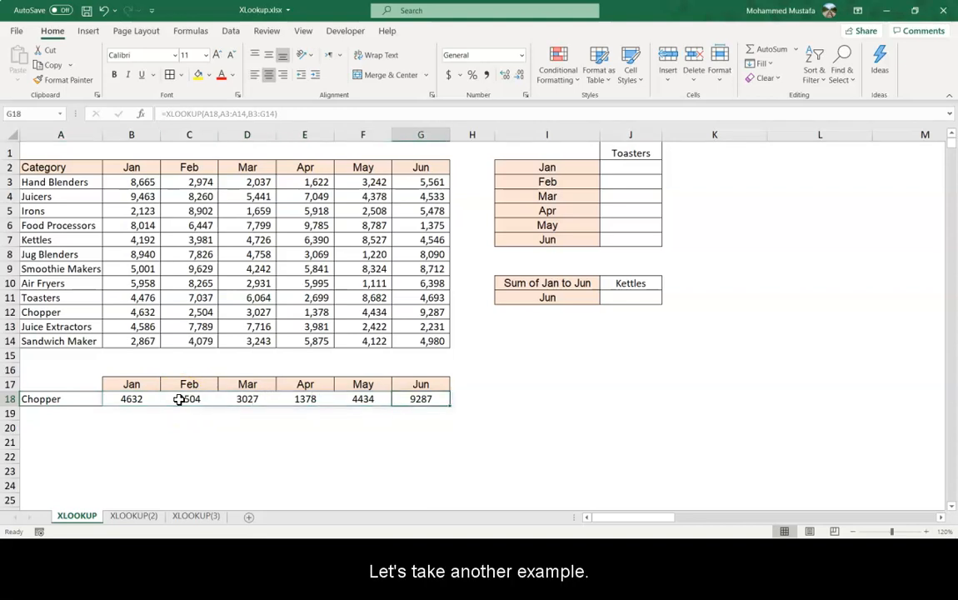
Examine the Toasters lookup table with its month names in column I.
left_click(587, 173)
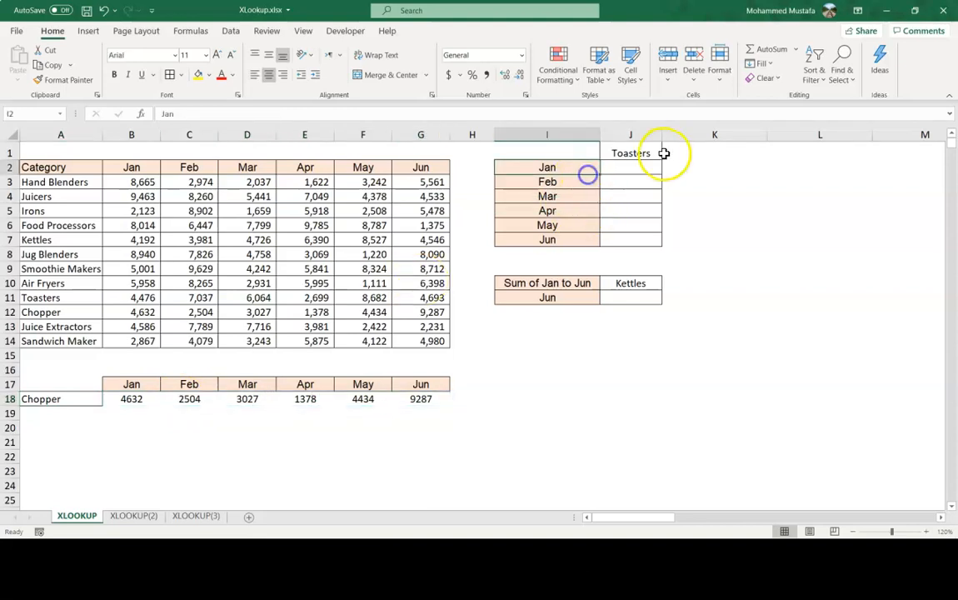
left_click(641, 156)
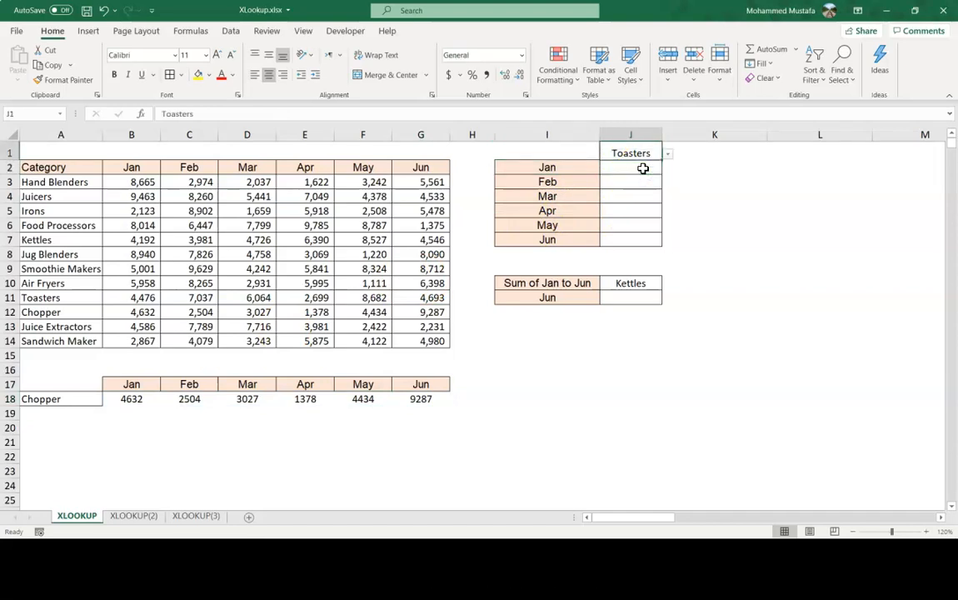
key("Down")
key("Left")
key("Down")
key("Down")
key("Down")
key("Down")
key("Down")
key("Down")
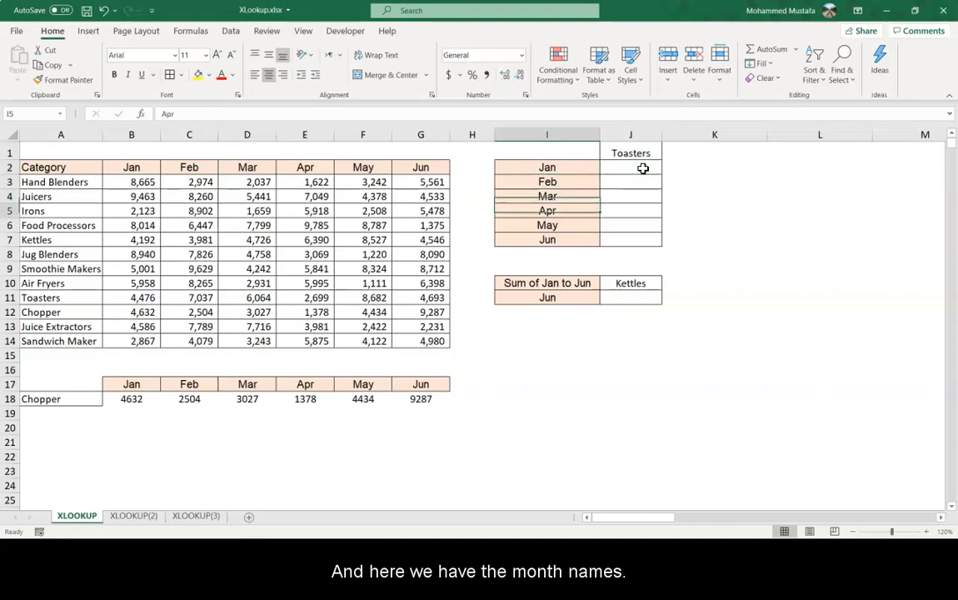
Start an XLOOKUP in J2 with J1 (Toasters) as the lookup value and A3:A14 as the lookup array.
key("Up")
key("Up")
key("Up")
key("Up")
key("Up")
key("Up")
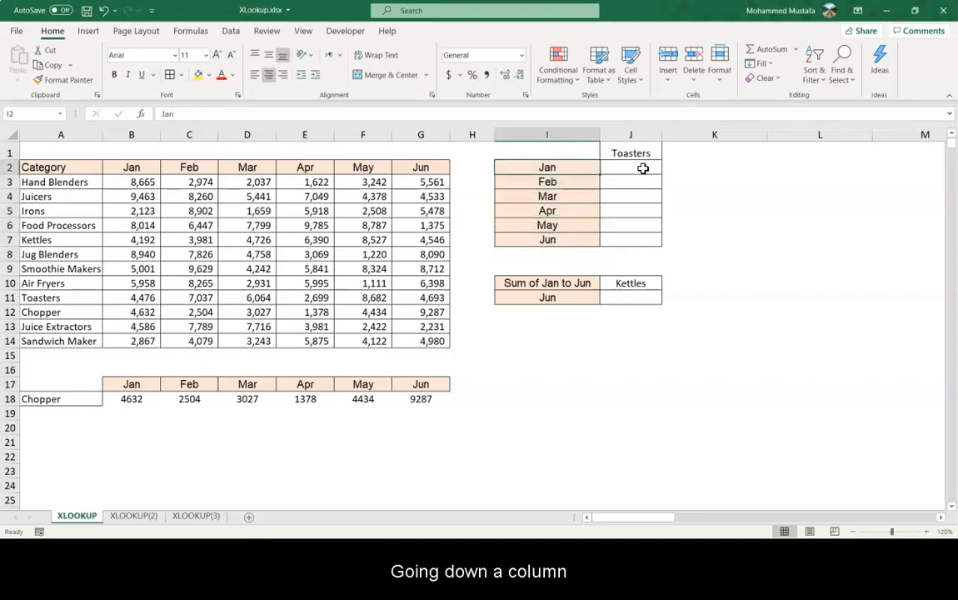
key("Right")
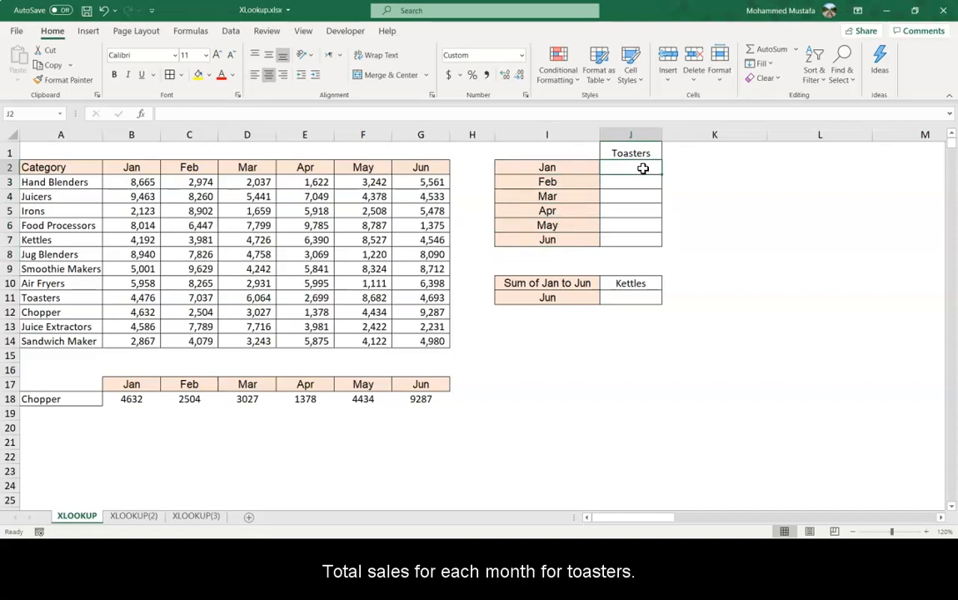
key("Up")
key("Down")
type("=xl")
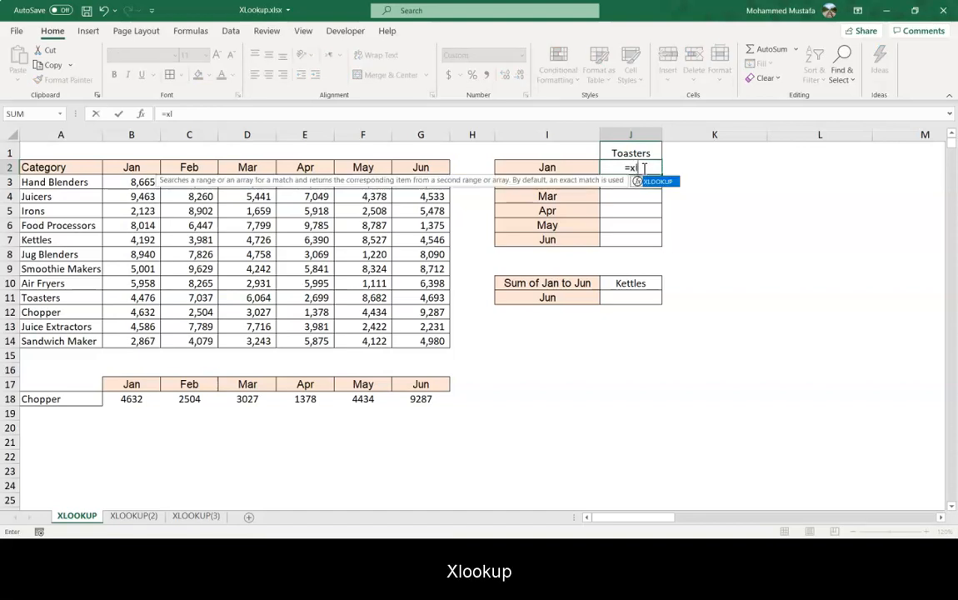
key("Tab")
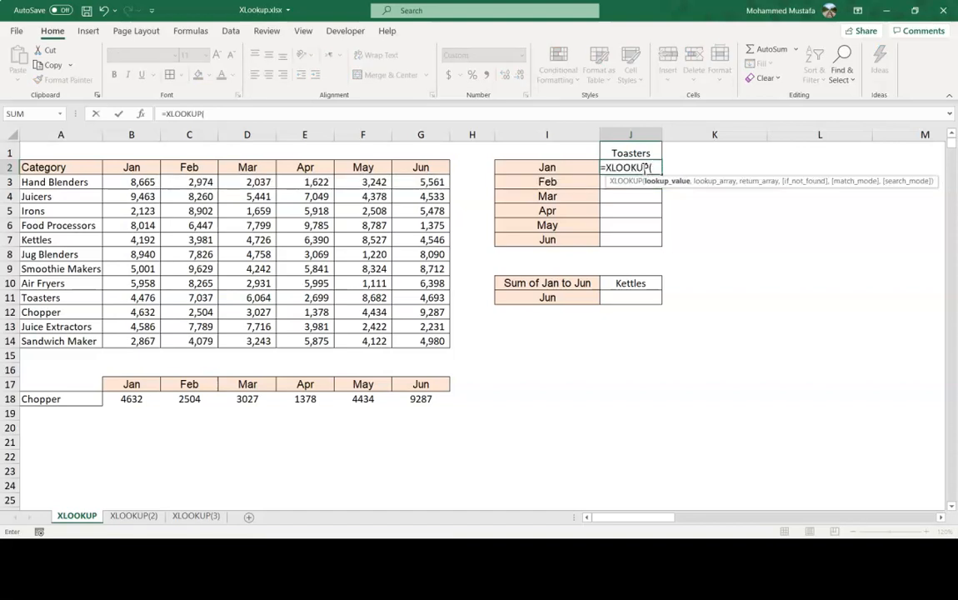
key("Up")
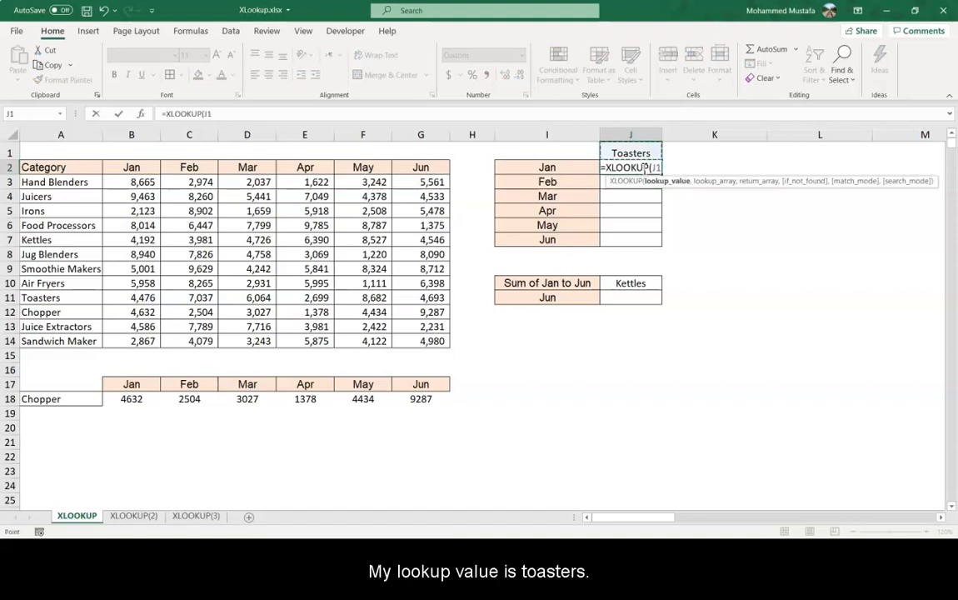
type(",")
key("Left")
key("Left")
key("Left")
key("Left")
key("Down")
key("Left")
key("Left")
key("Left")
key("Left")
key("Left")
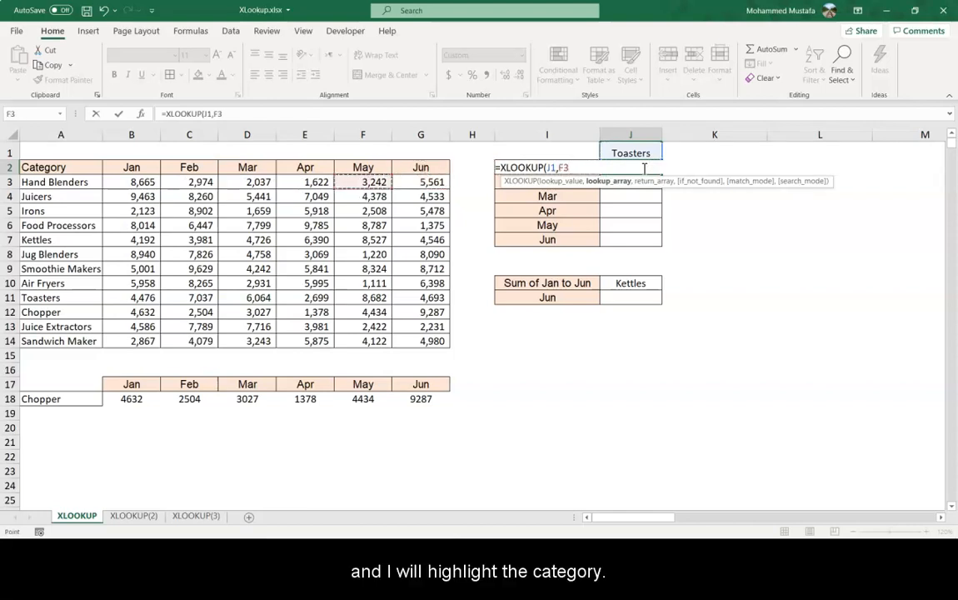
key("ctrl+shift+Down")
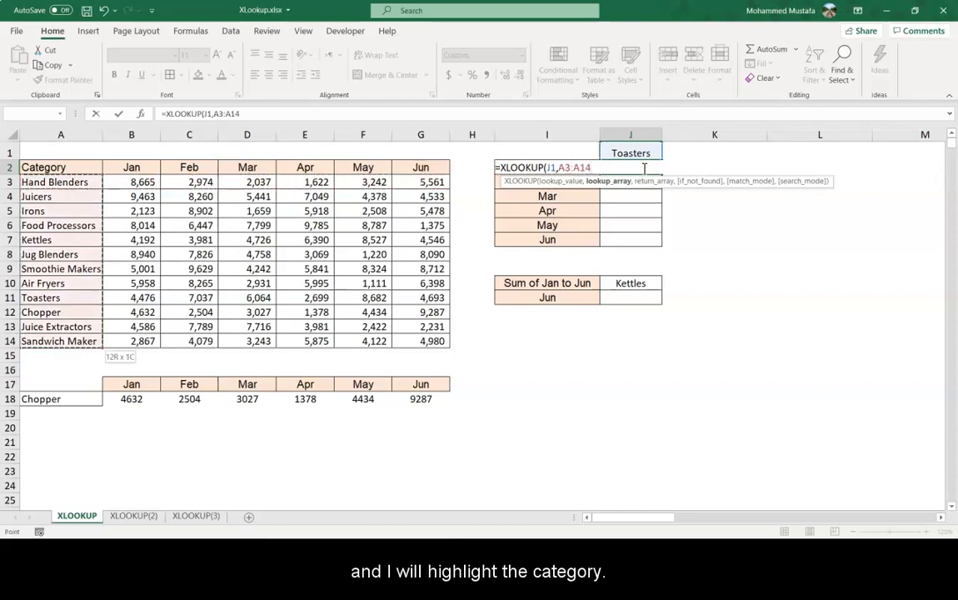
Set the return array to B3:G14, close the parenthesis and confirm the formula in J2.
type(",")
key("Left")
key("Left")
key("Left")
key("Left")
key("Down")
key("Left")
key("Left")
key("Left")
key("Left")
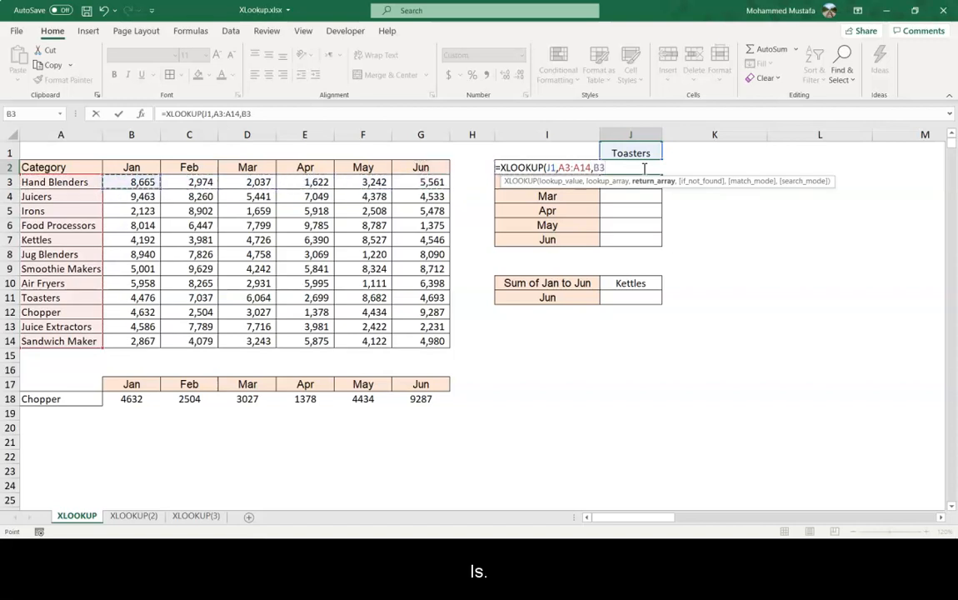
key("shift+Right")
key("shift+Right")
key("shift+Right")
key("shift+Right")
key("shift+Right")
key("shift+Down")
key("shift+Down")
key("shift+Down")
key("shift+Down")
key("shift+Down")
key("shift+Down")
key("shift+Down")
key("shift+Down")
key("shift+Down")
key("shift+Down")
key("shift+Down")
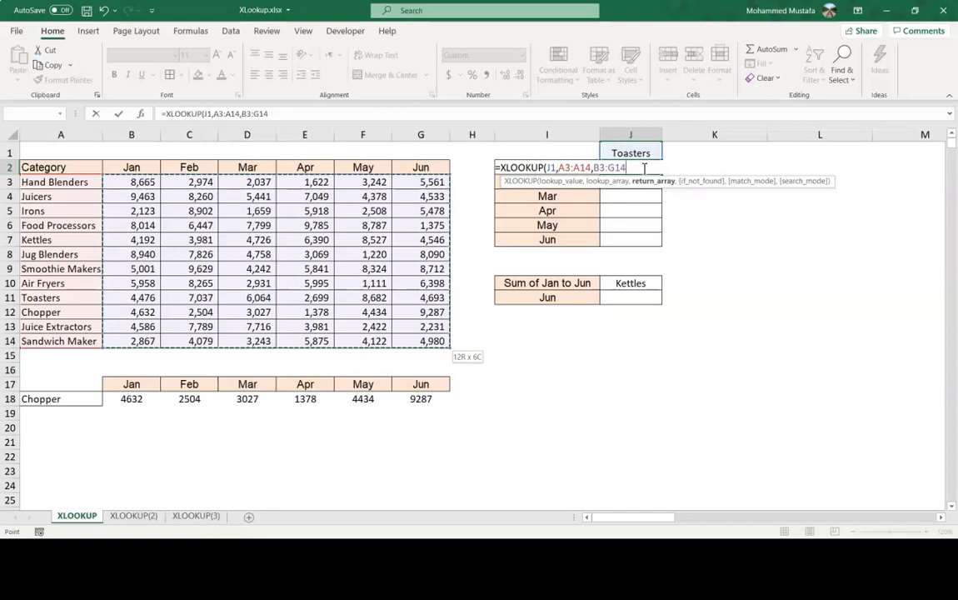
type(")")
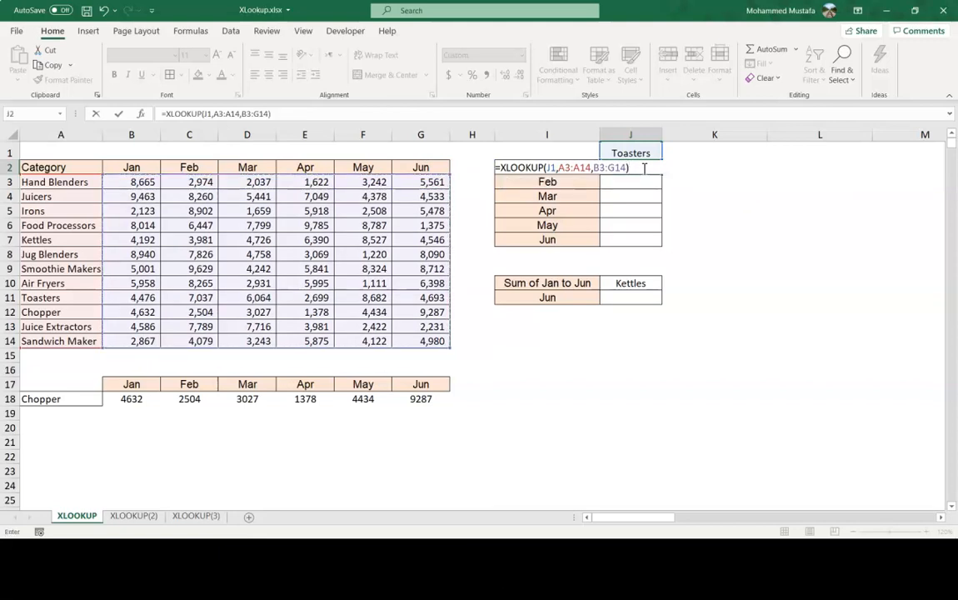
key("ctrl+Return")
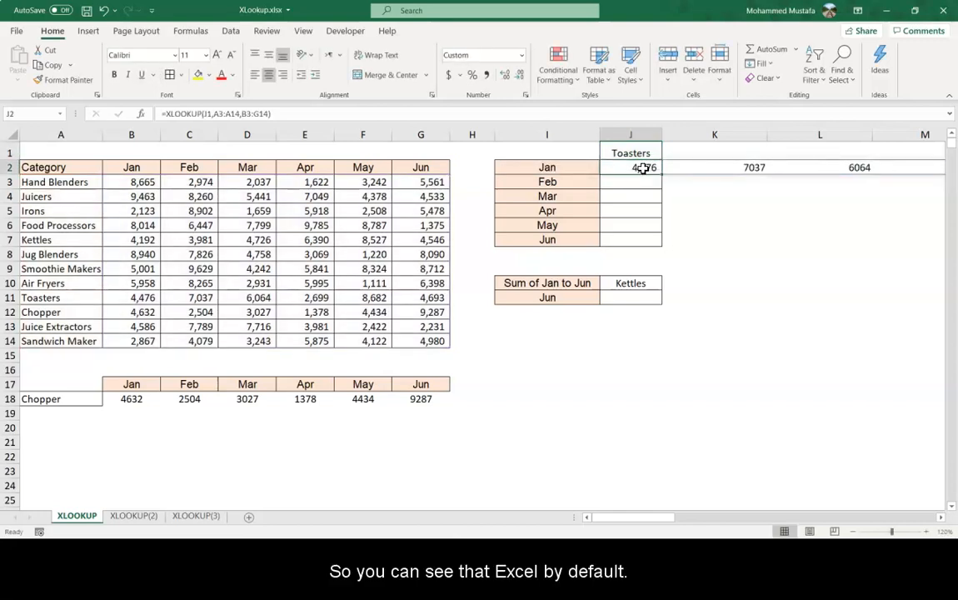
Inspect how the Toasters results spill across row 2 and compare with the horizontal layout of the sales table.
key("Right")
key("Right")
key("Right")
key("Left")
key("Right")
key("Right")
key("Right")
key("Right")
key("Right")
key("Left")
key("Left")
key("Left")
key("Left")
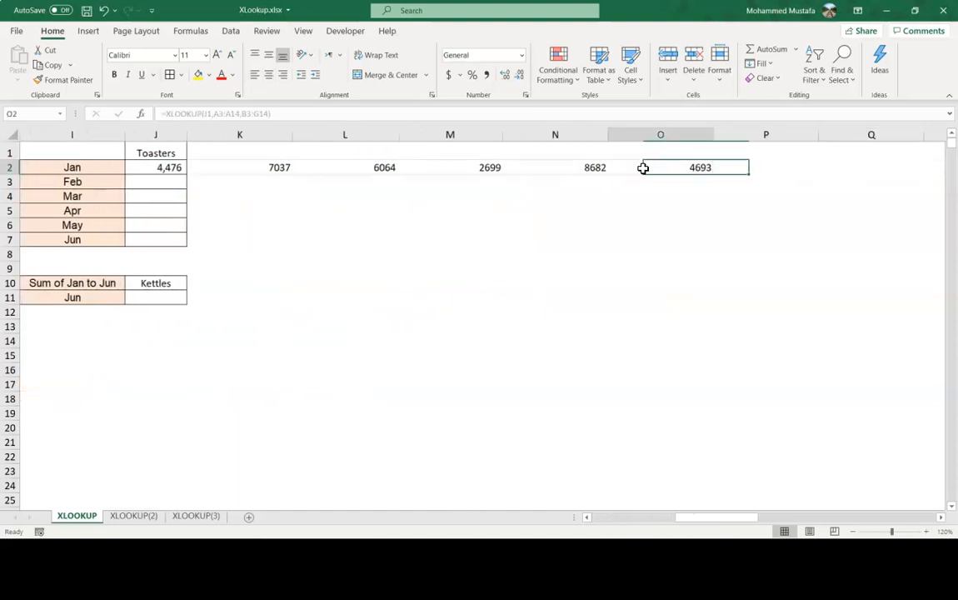
key("Left")
key("Left")
key("Left")
key("Left")
key("Home")
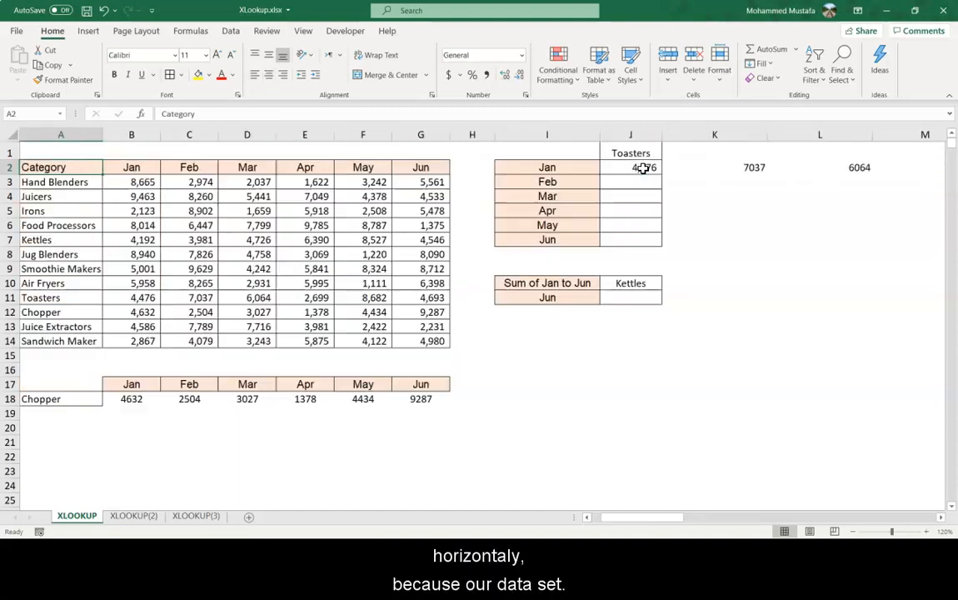
key("Down")
key("Right")
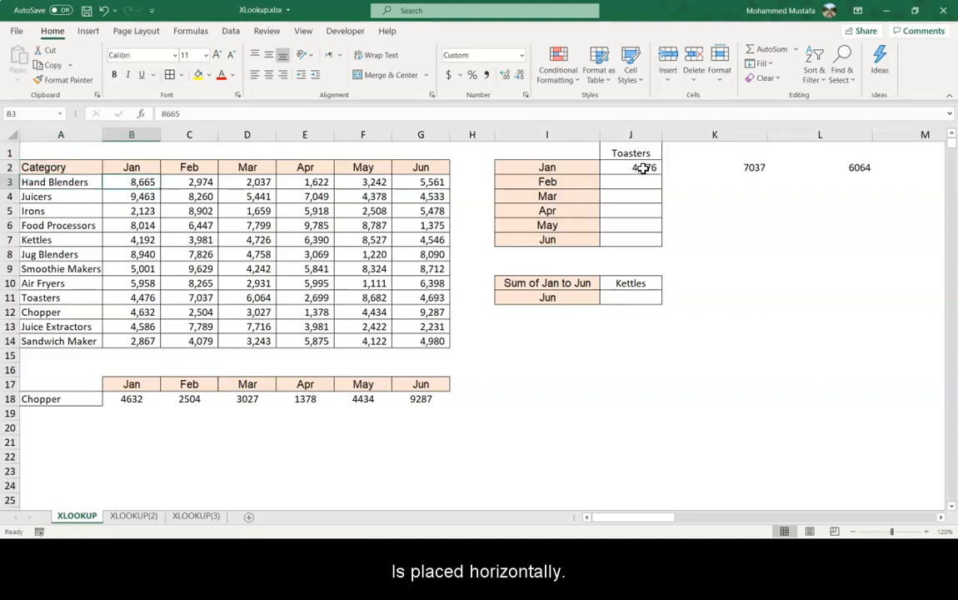
key("Right")
key("Right")
key("Right")
key("Right")
key("Right")
key("Right")
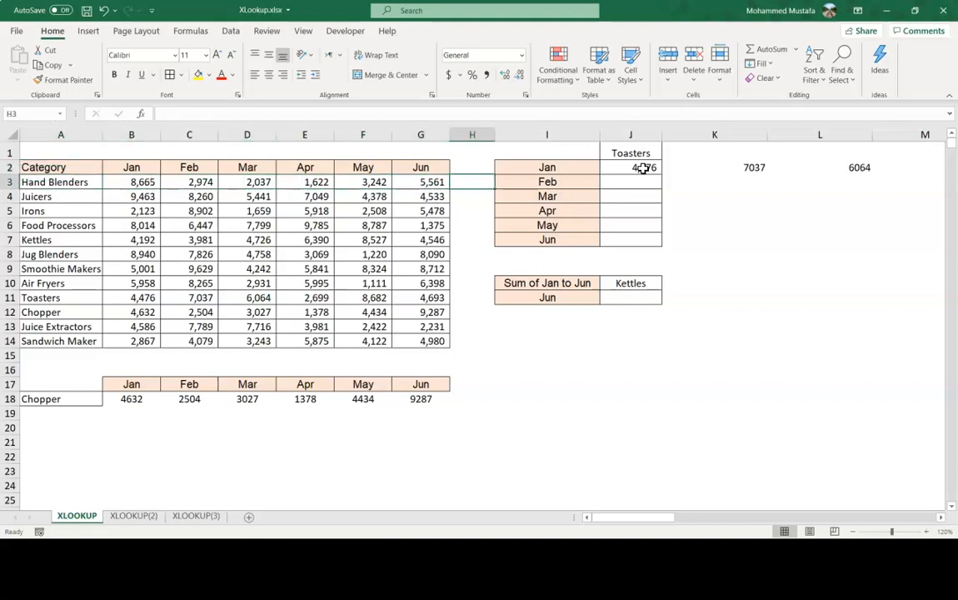
key("Up")
key("Right")
key("Right")
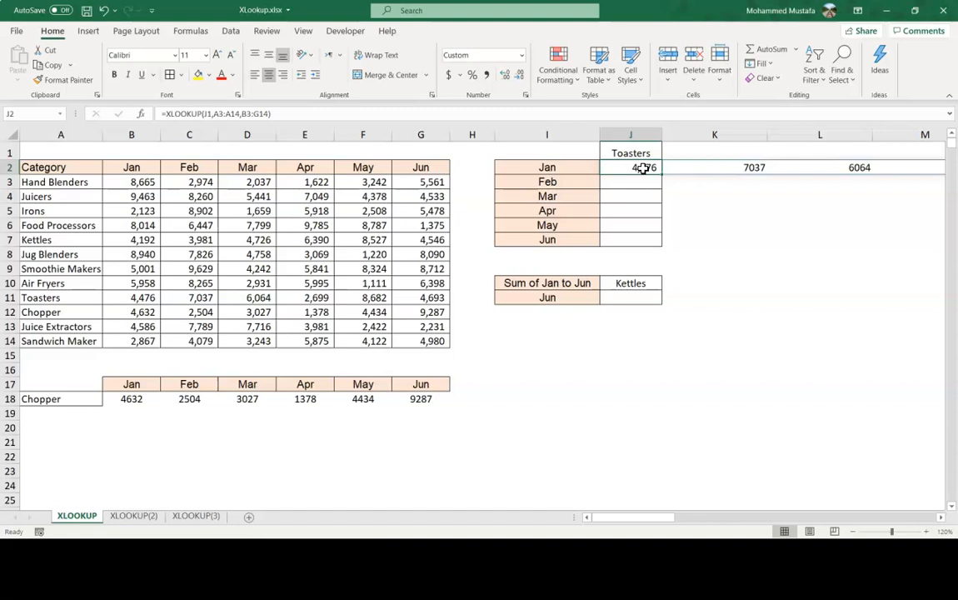
key("Down")
key("Down")
key("Down")
key("Down")
key("Up")
key("Up")
key("Up")
key("Up")
Wrap the J2 formula in TRANSPOSE so the Toasters sales fill down J2 to J7.
key("F2")
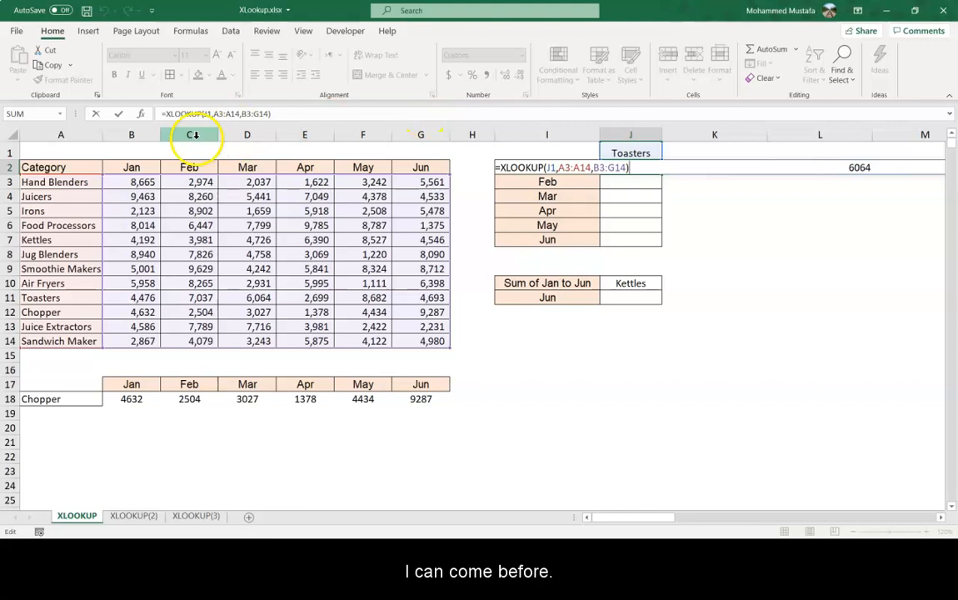
left_click(165, 113)
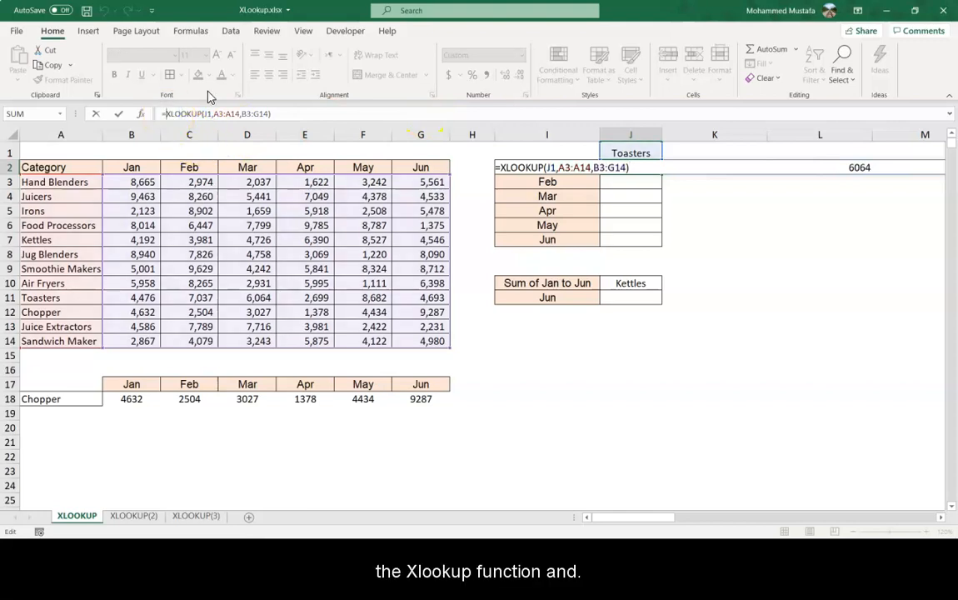
type("TRANSPOSE(")
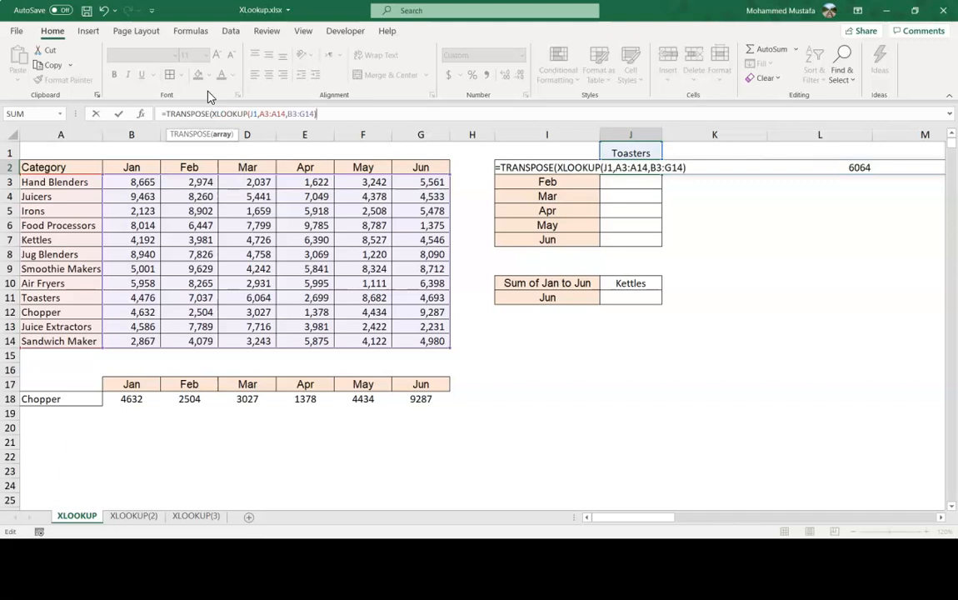
type(")")
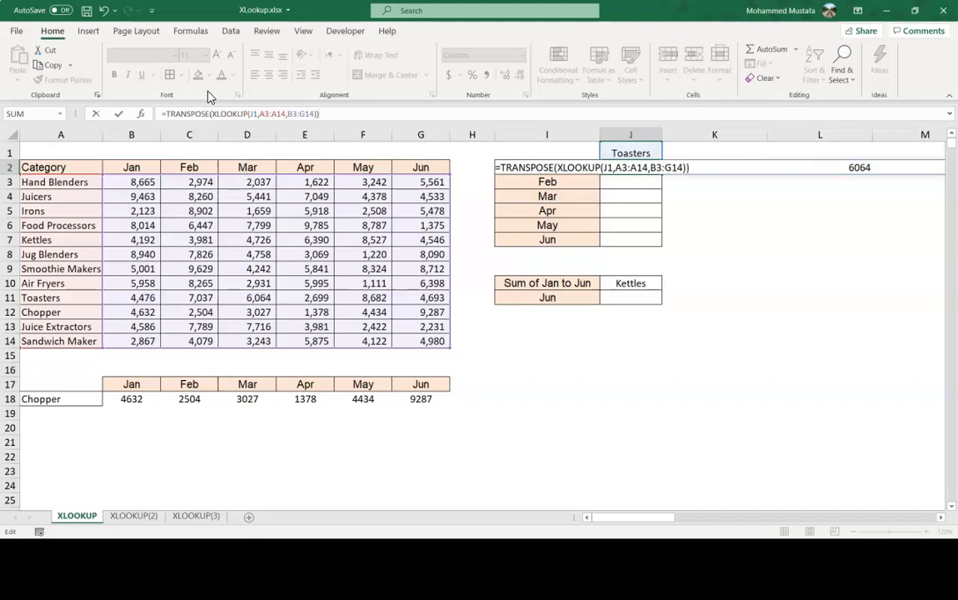
key("ctrl+Return")
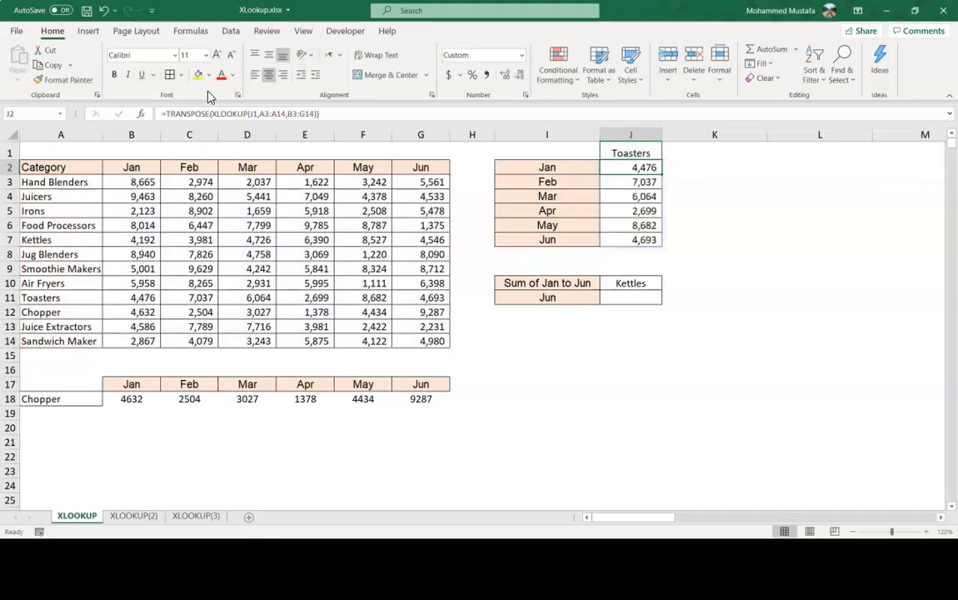
Inspect the transposed Toasters results down column J.
key("Down")
key("Down")
key("Down")
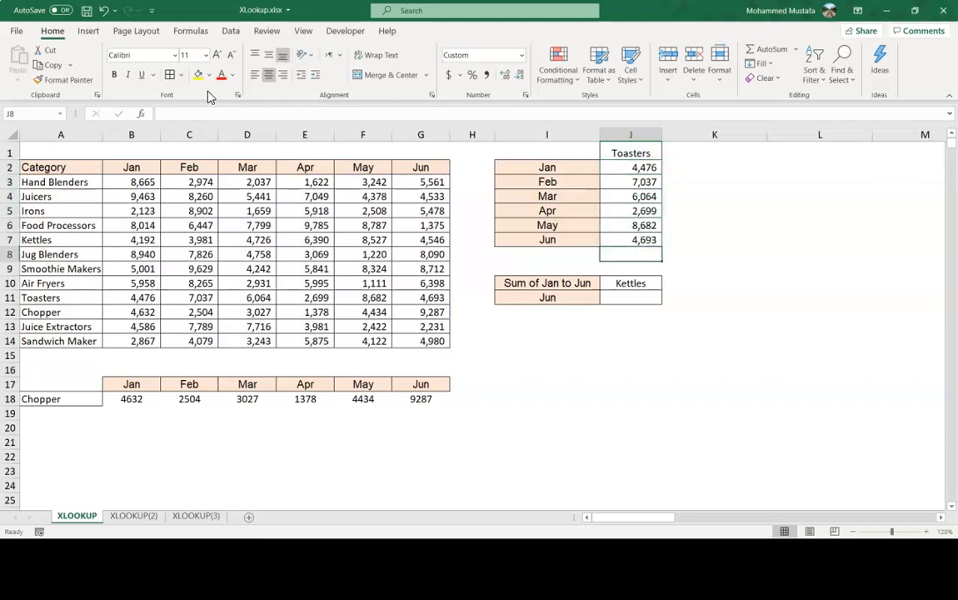
key("Up")
key("Up")
key("Up")
key("Down")
key("Down")
key("Down")
key("Down")
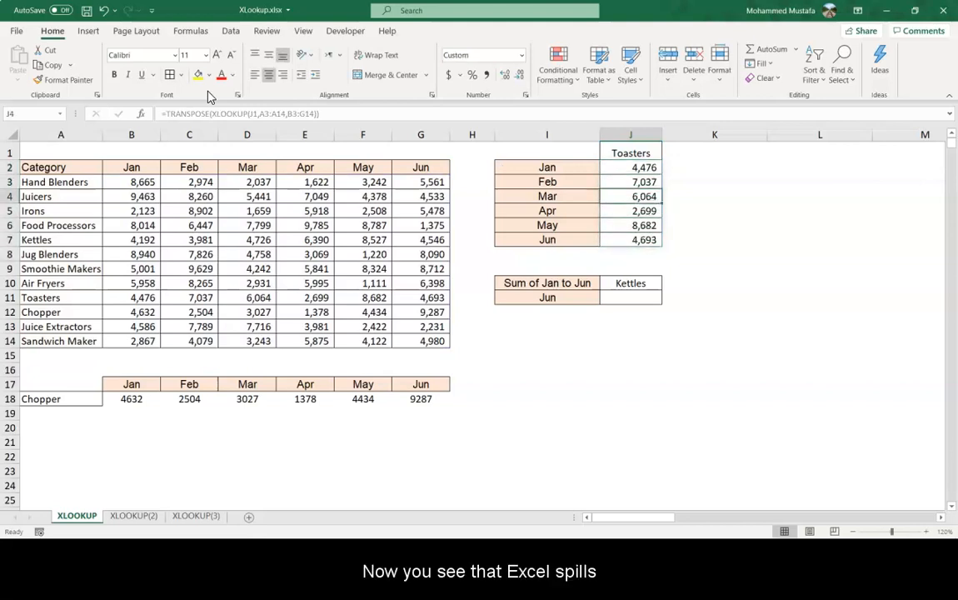
key("Up")
key("Up")
key("Up")
key("Up")
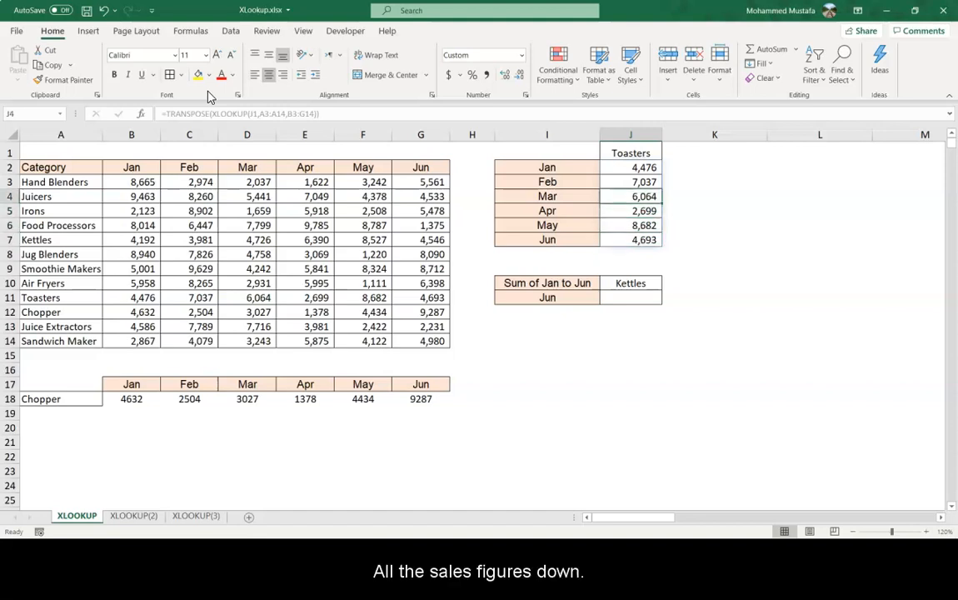
key("Down")
key("Down")
key("Down")
key("Down")
key("Down")
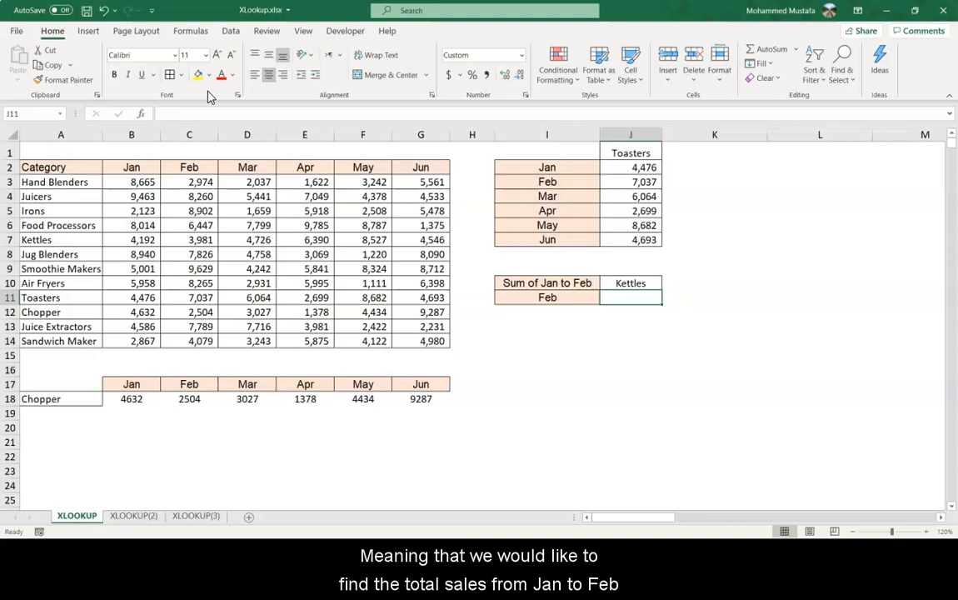
Choose Apr as the end month in the I11 drop-down.
key("Left")
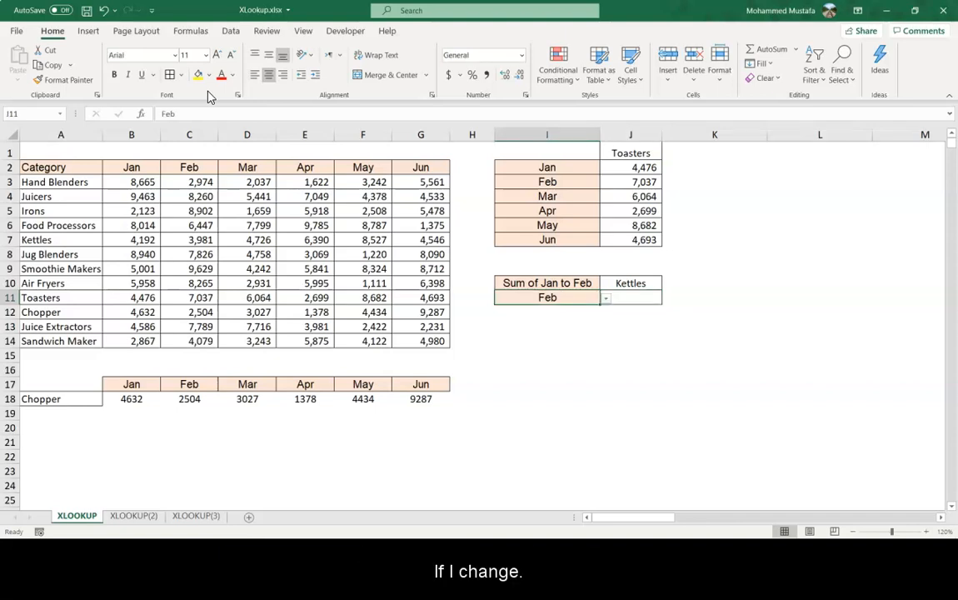
key("alt+Down")
key("Down")
key("Down")
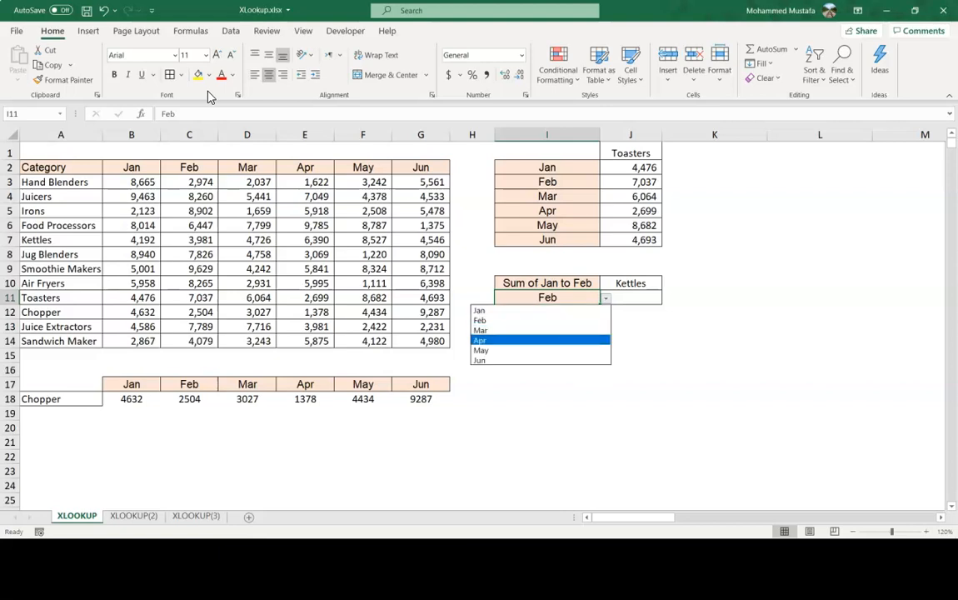
key("Return")
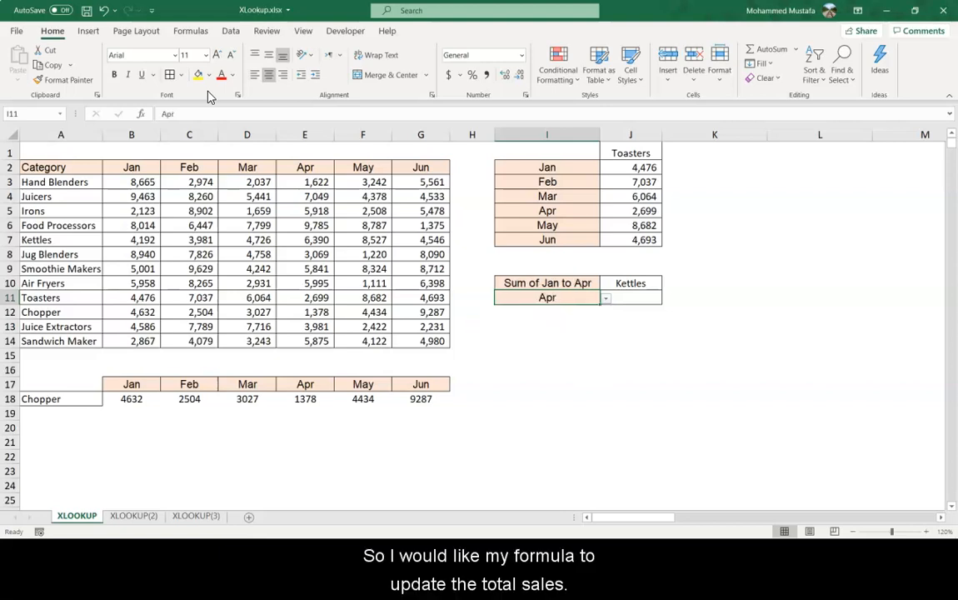
Start an XLOOKUP in J11 using the Kettles cell J10 as lookup value and A3:A14 as lookup array.
key("Right")
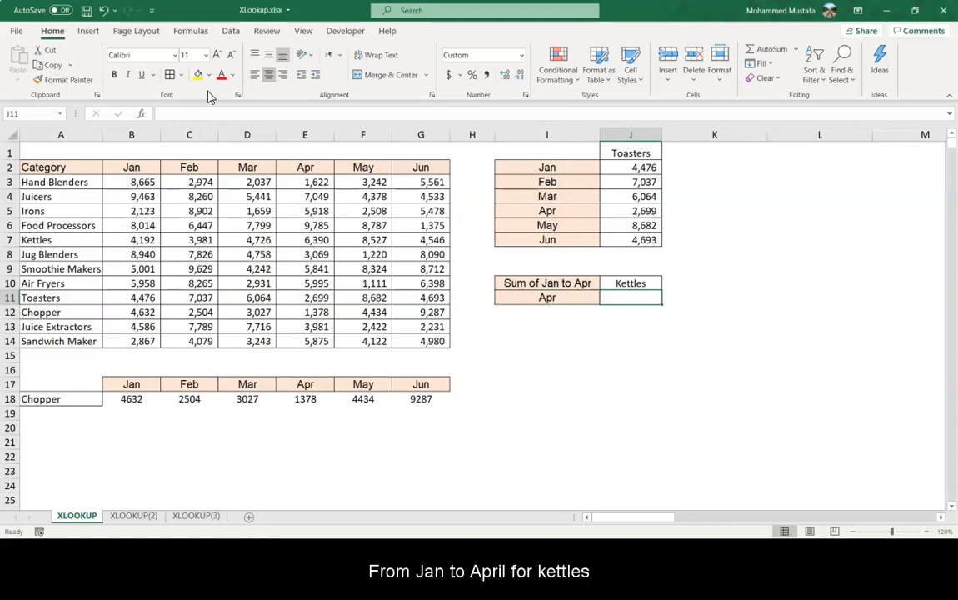
type("=xlo")
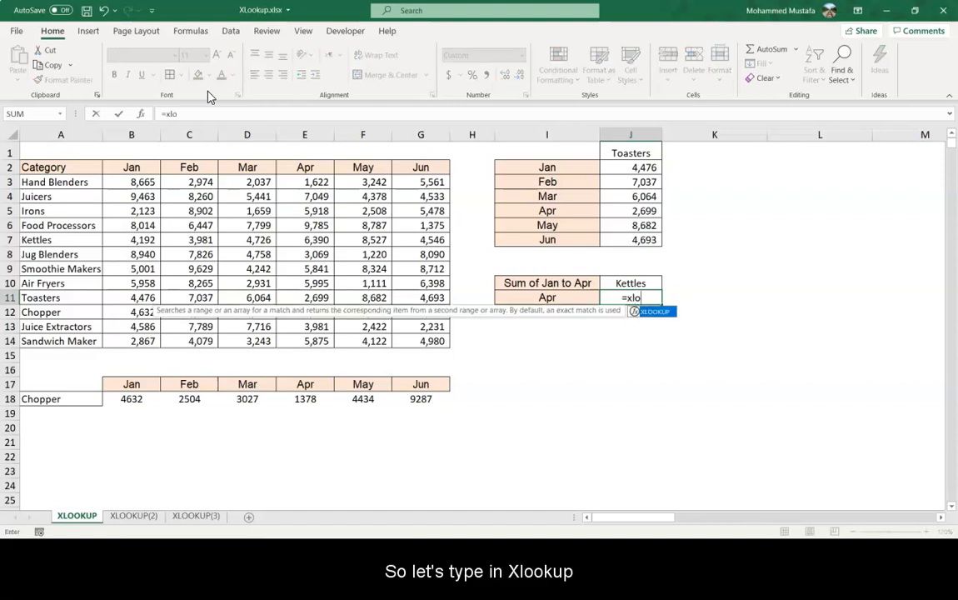
key("Tab")
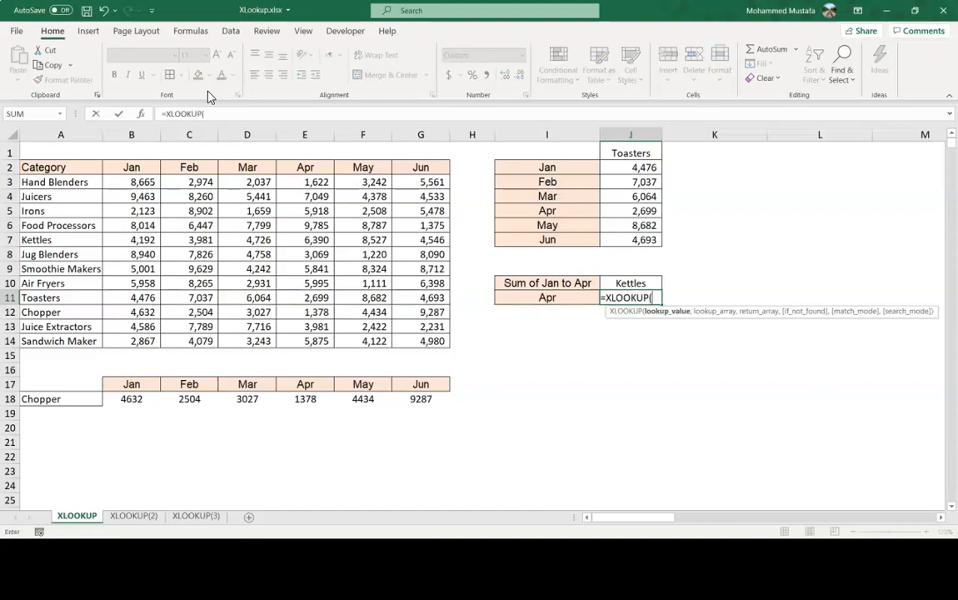
key("Up")
type(",")
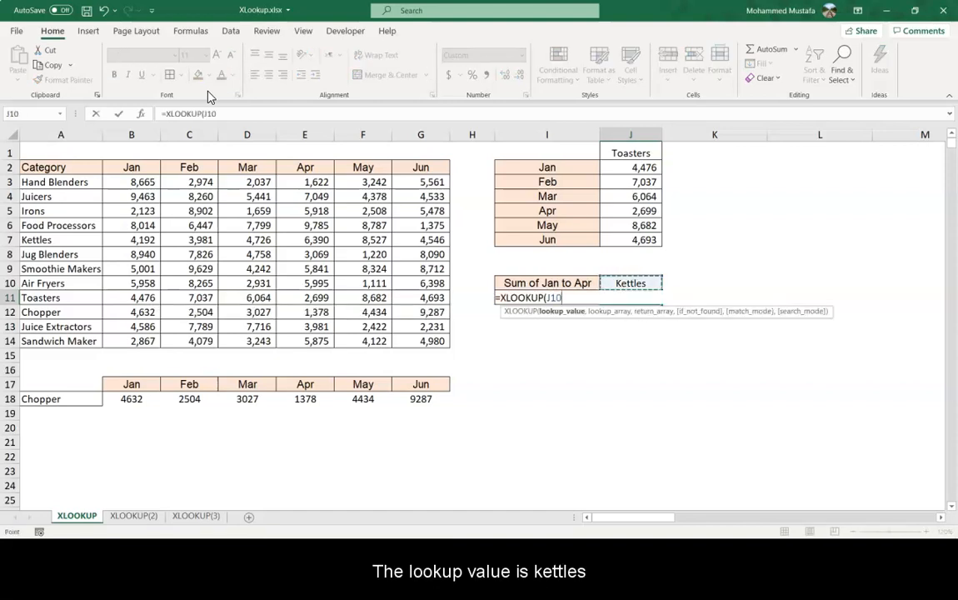
key("Left")
key("Left")
key("Left")
key("Left")
key("Left")
key("Left")
key("Left")
key("Left")
key("Left")
key("Up")
key("Up")
key("Up")
key("Up")
key("Up")
key("Up")
key("Up")
key("Up")
key("ctrl+shift+Down")
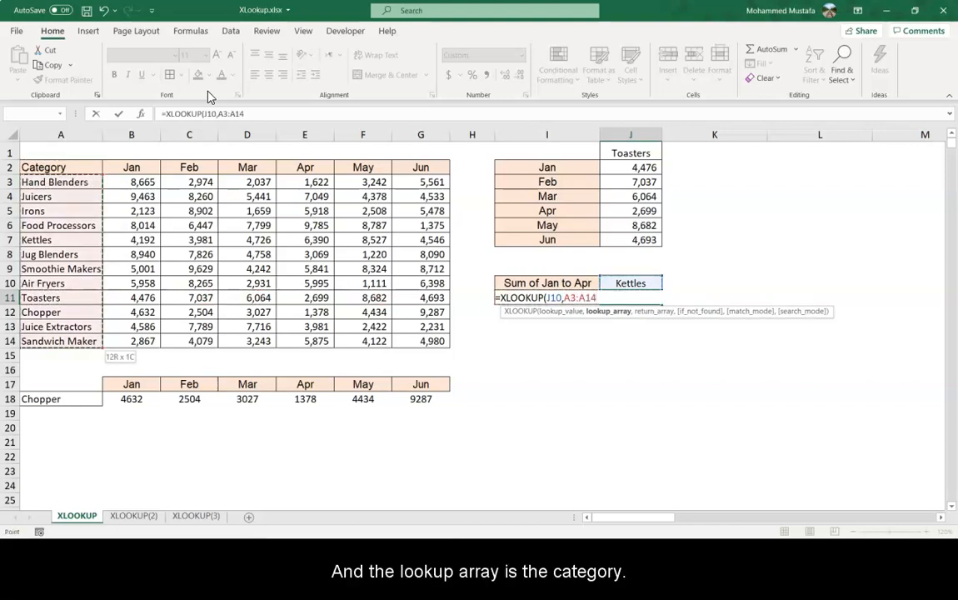
type(",")
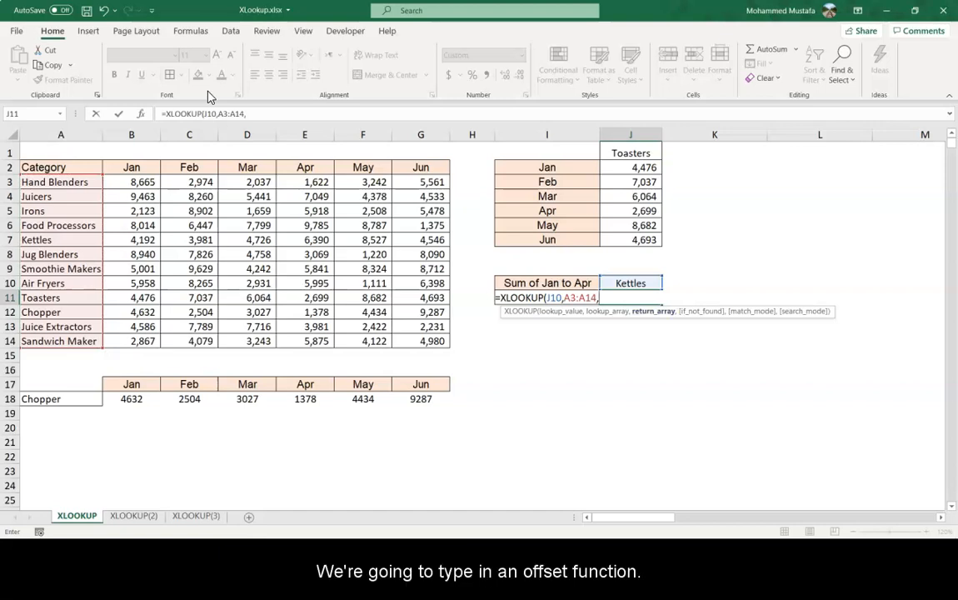
type("off")
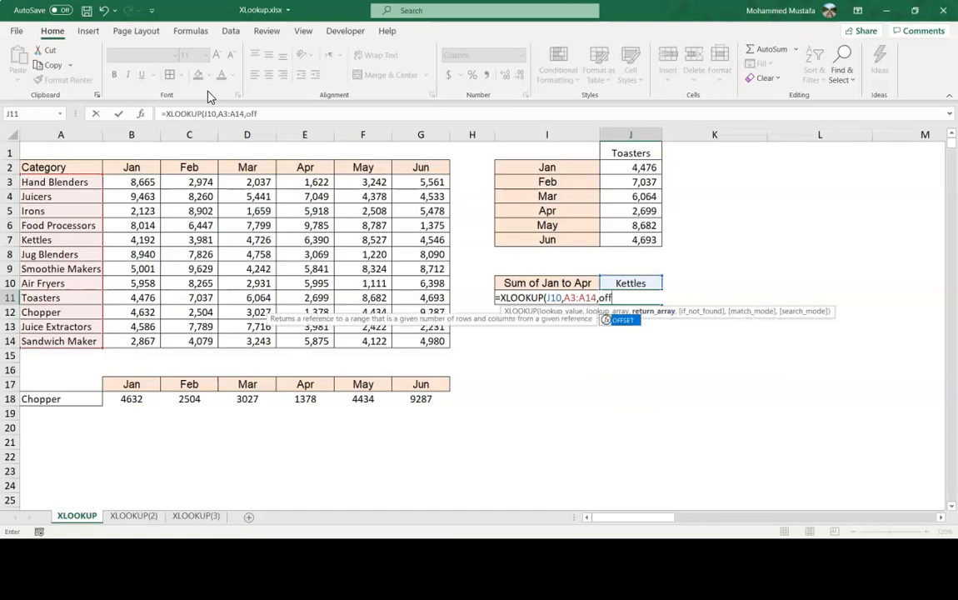
Add an OFFSET return array starting at B2, offset by 1 row with the columns argument skipped.
key("Tab")
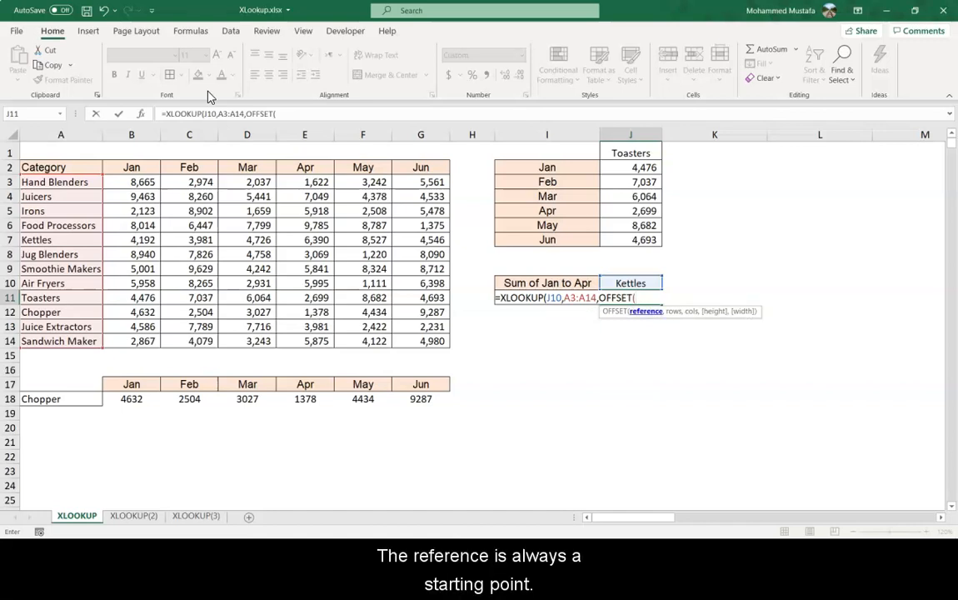
left_click(132, 167)
type(",")
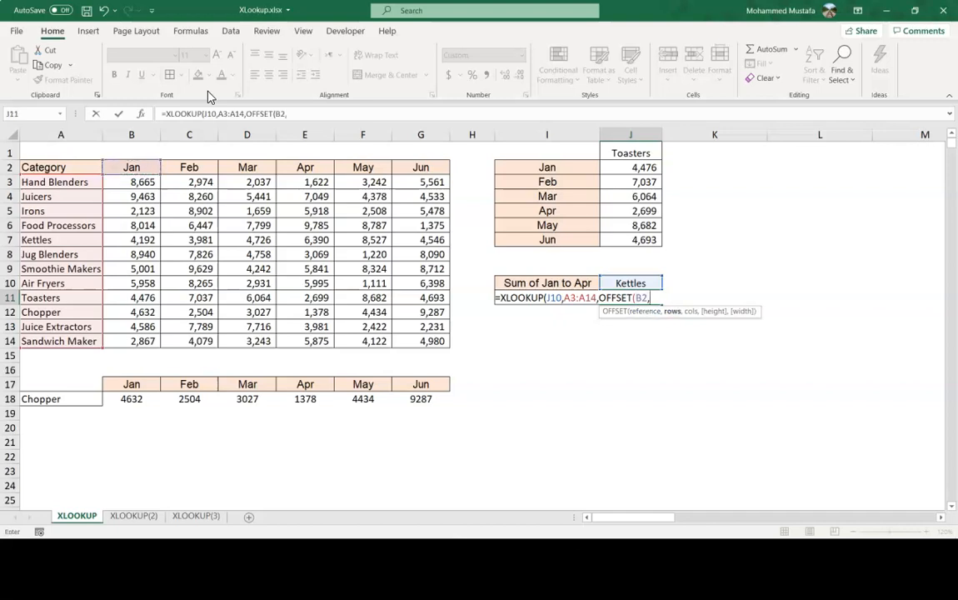
type("1,")
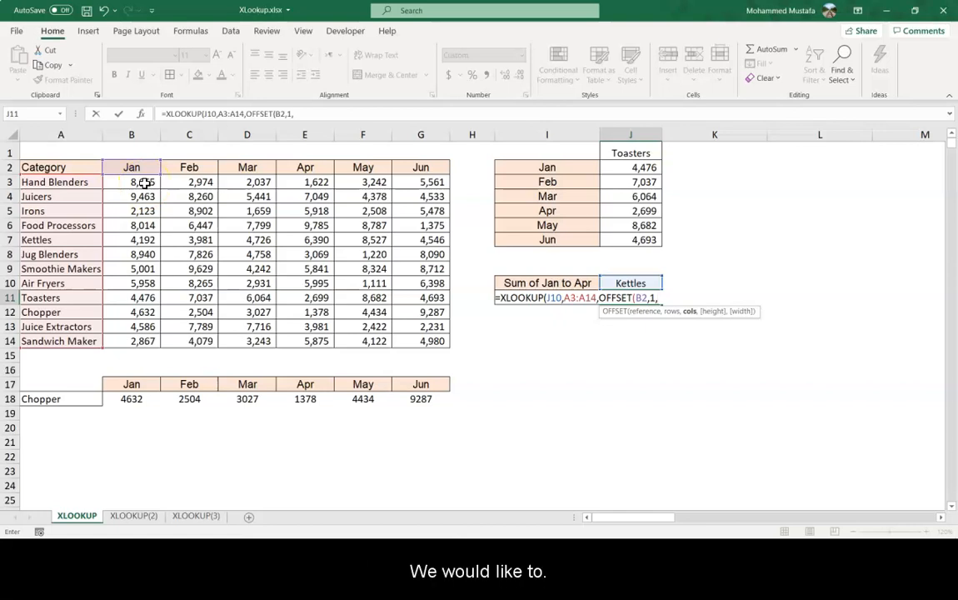
type(",")
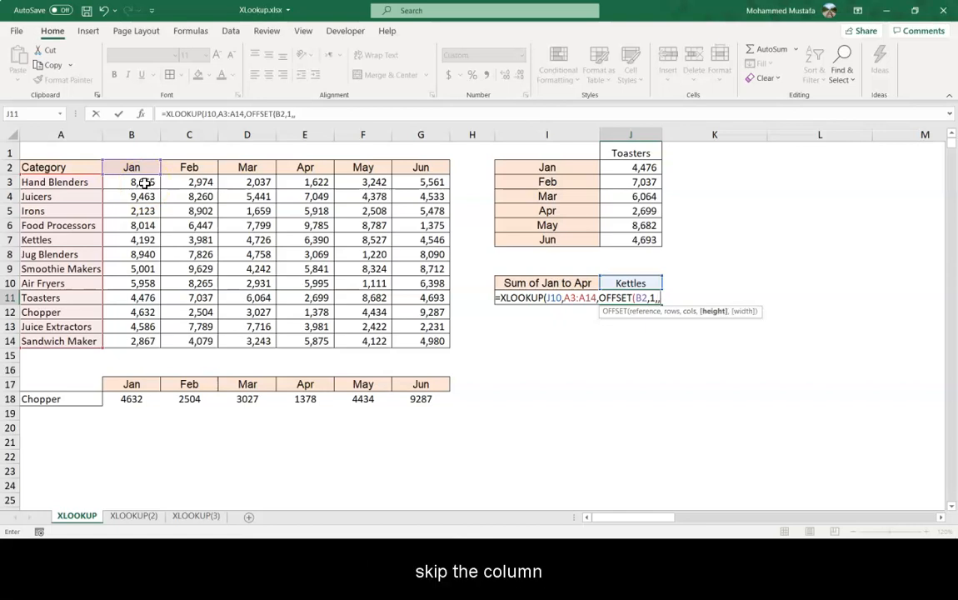
type("c")
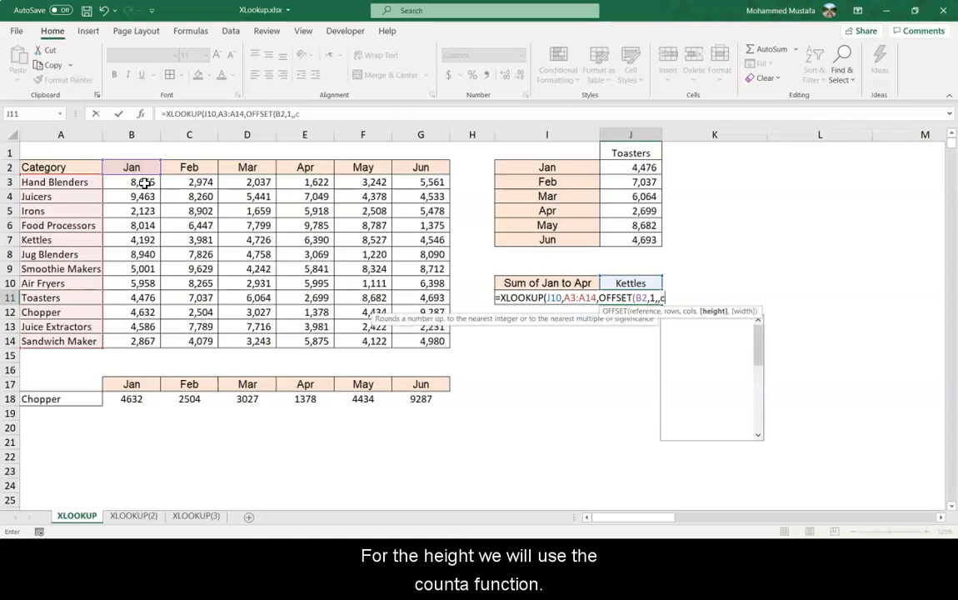
type("ounta(")
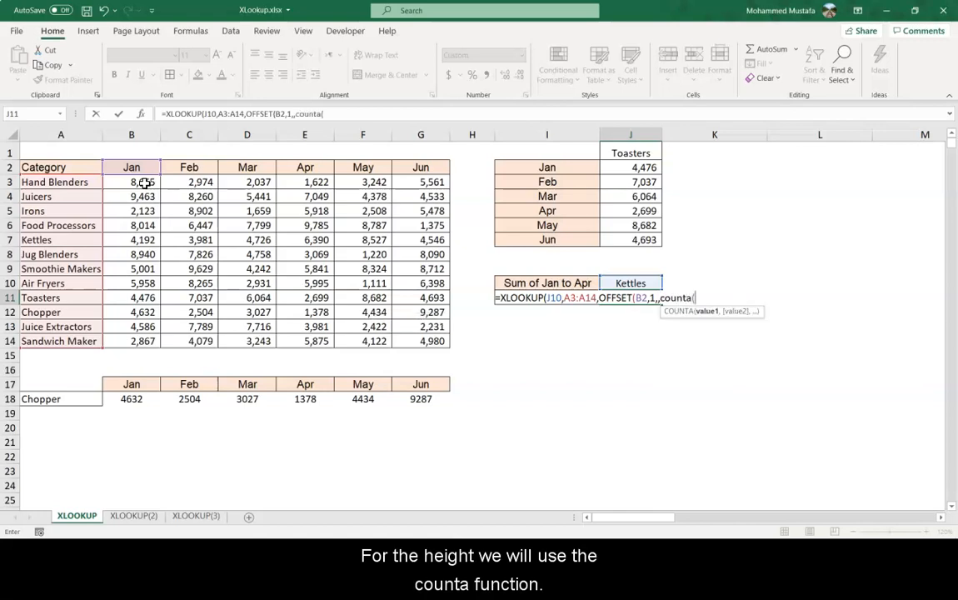
Set the OFFSET height to COUNTA(B3:B14).
left_click(131, 181)
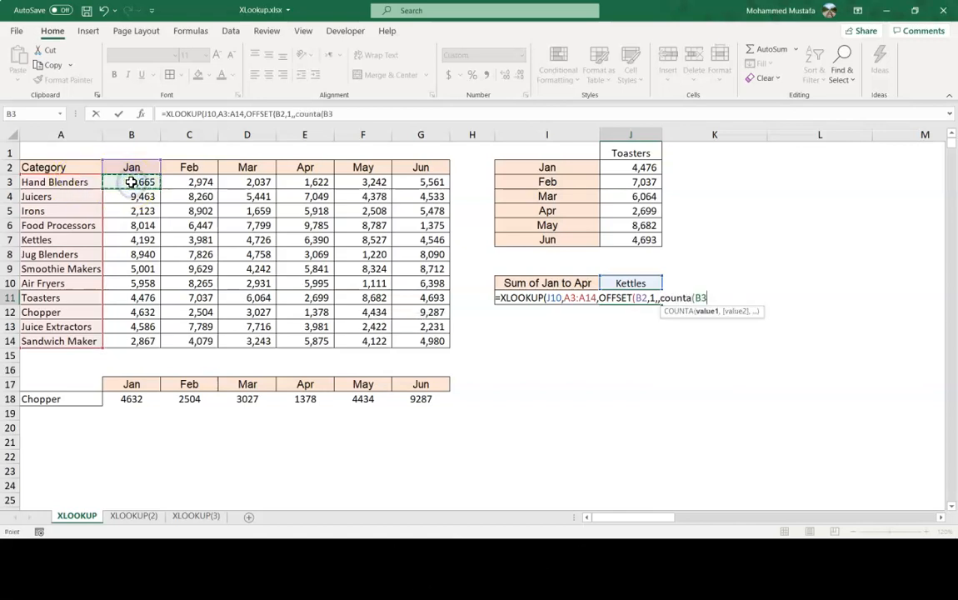
key("ctrl+shift+Down")
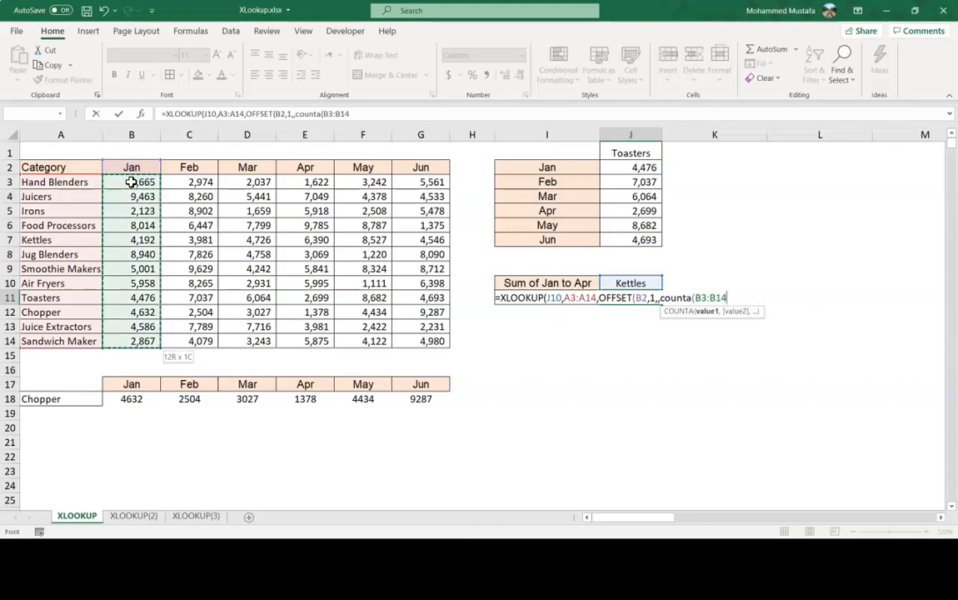
type(")")
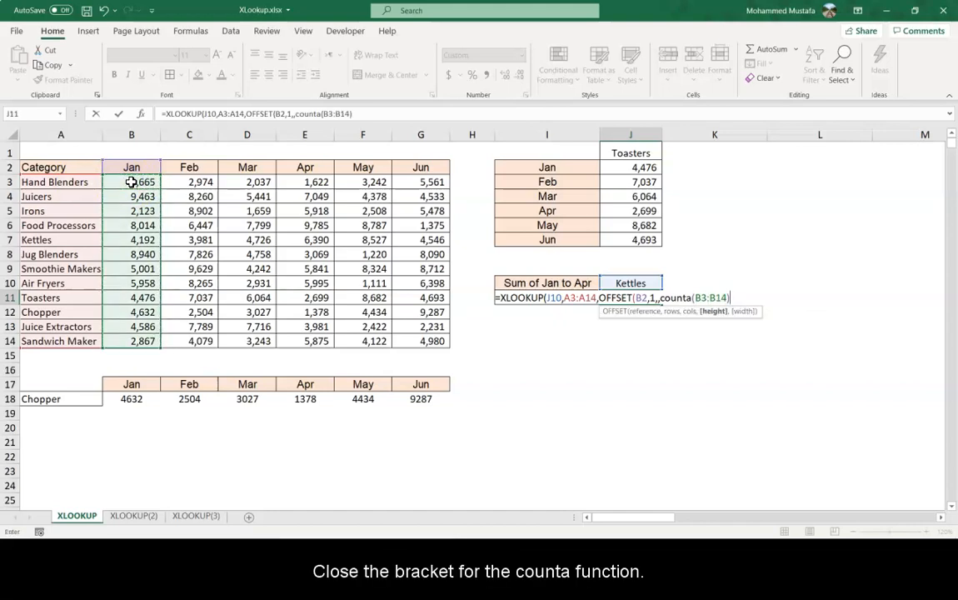
type(",")
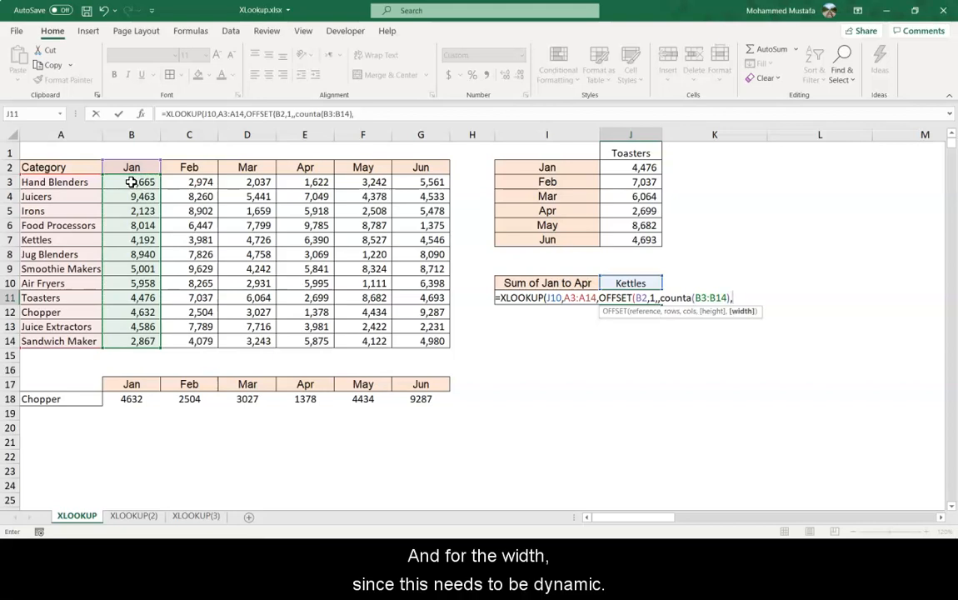
Begin the OFFSET width with a MATCH that looks up the end month in I11.
left_click(563, 313)
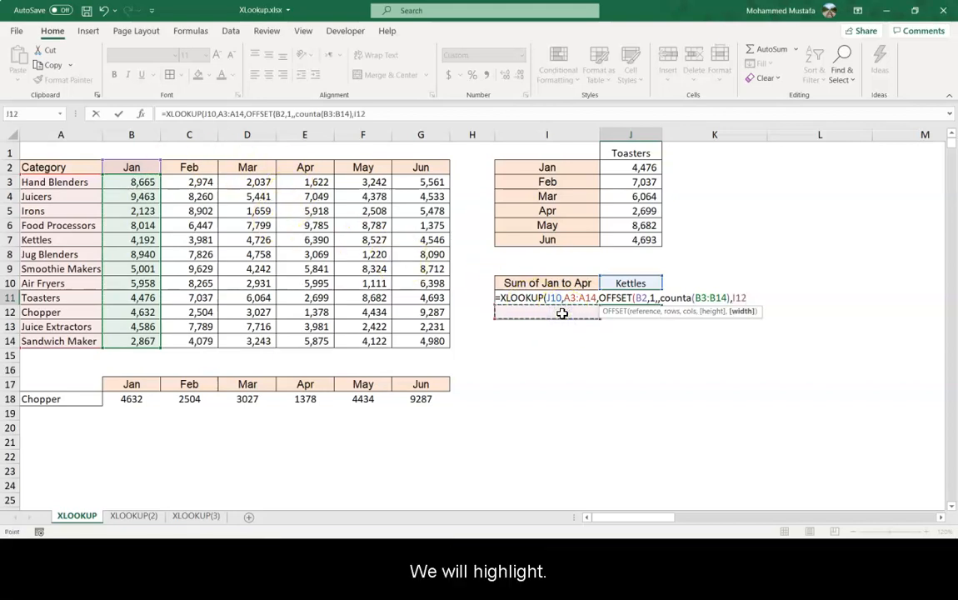
key("Up")
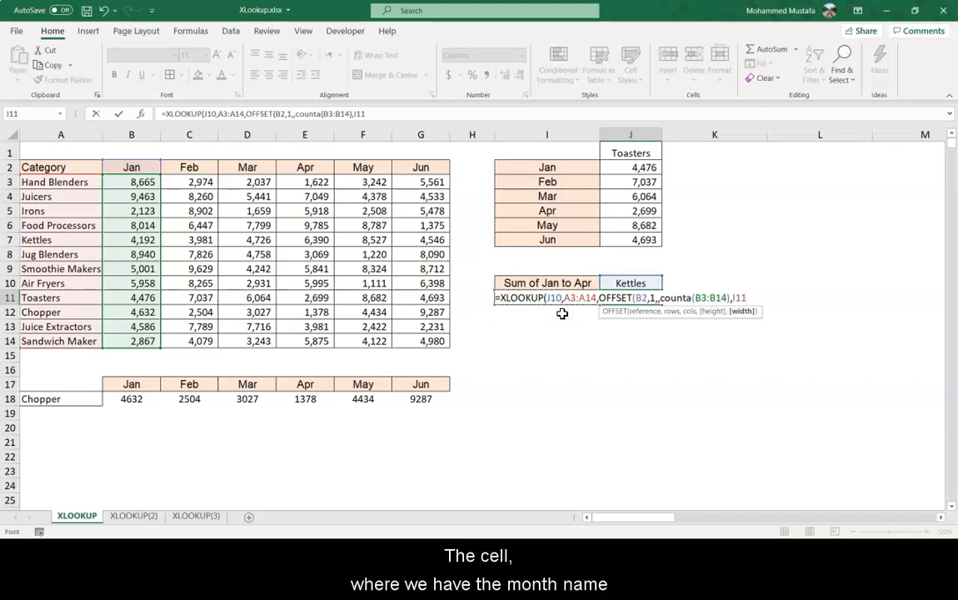
key("BackSpace")
key("BackSpace")
key("BackSpace")
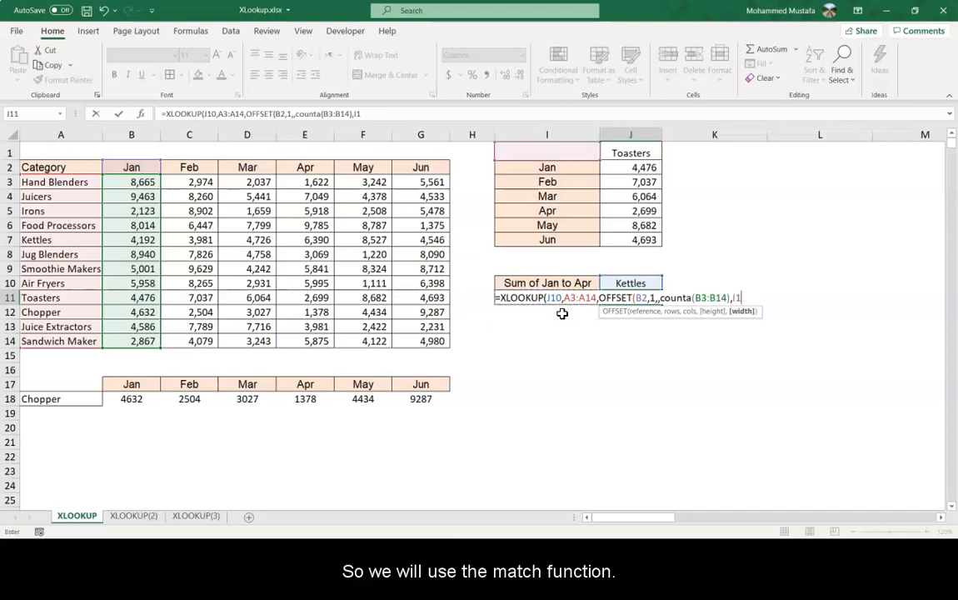
type("match")
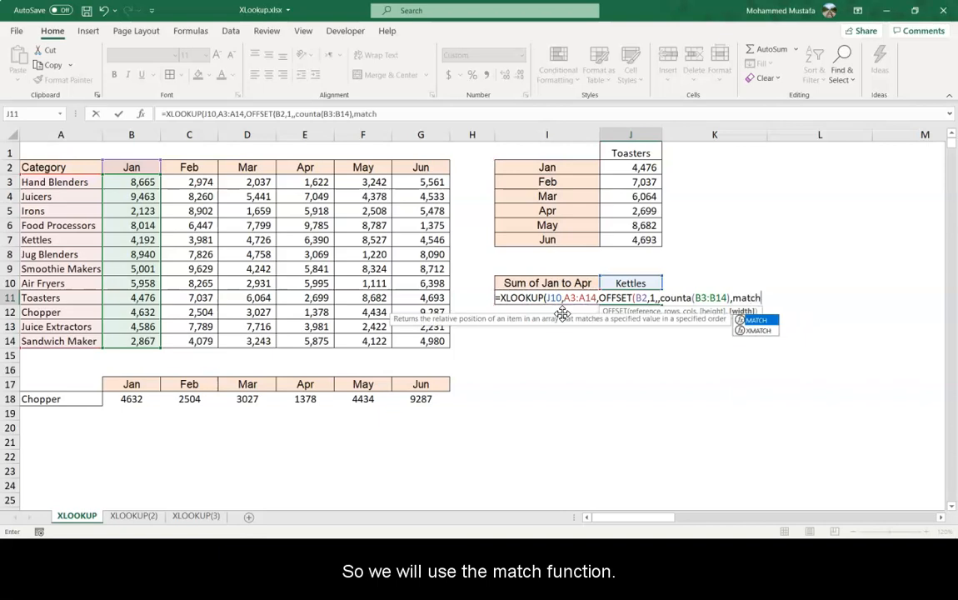
type("(")
key("Down")
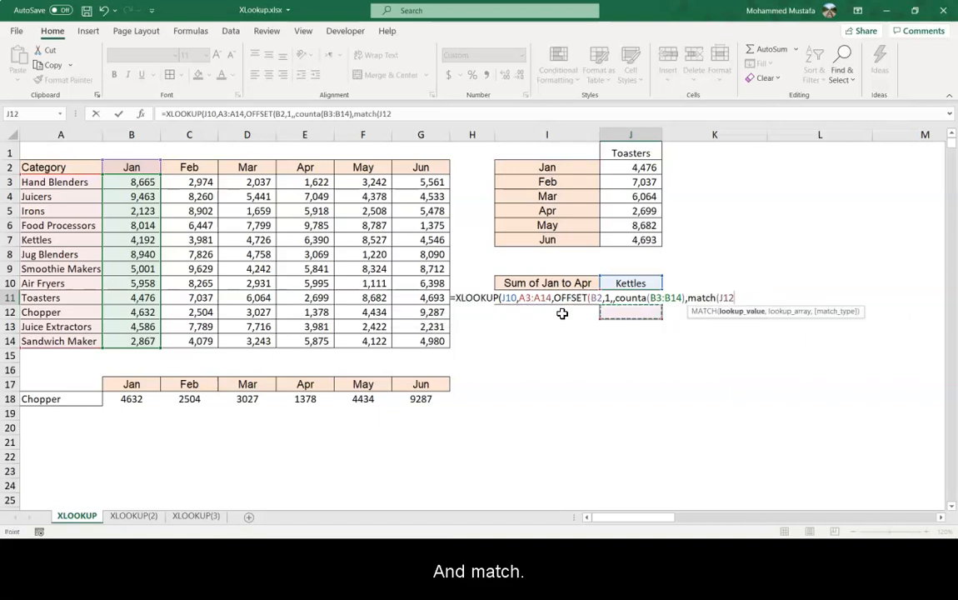
key("Left")
key("Up")
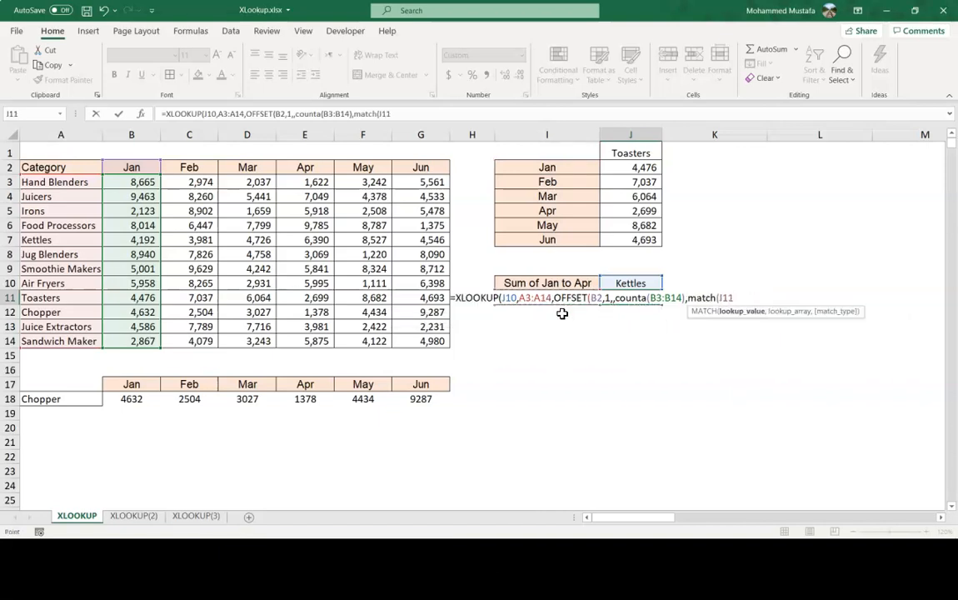
type(",")
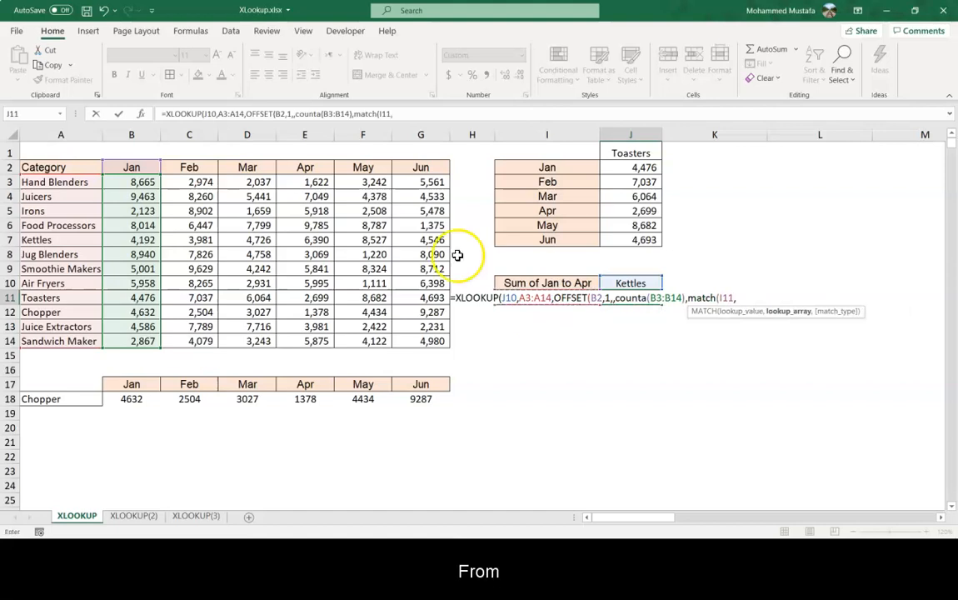
Match against the month headers B2:G2 with exact match 0, close all functions and enter the formula.
left_click(138, 168)
key("ctrl+shift+Right")
type(",")
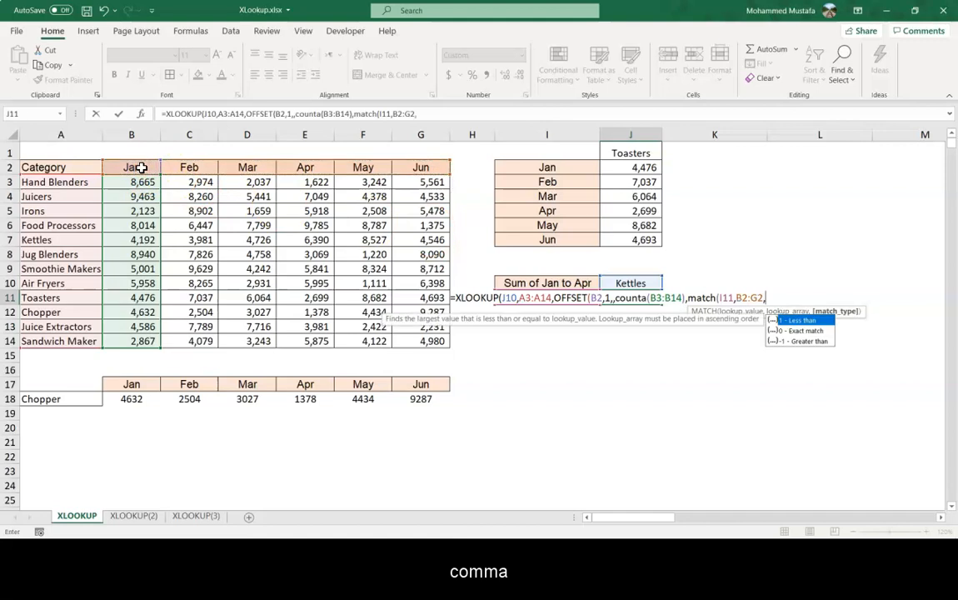
type("0")
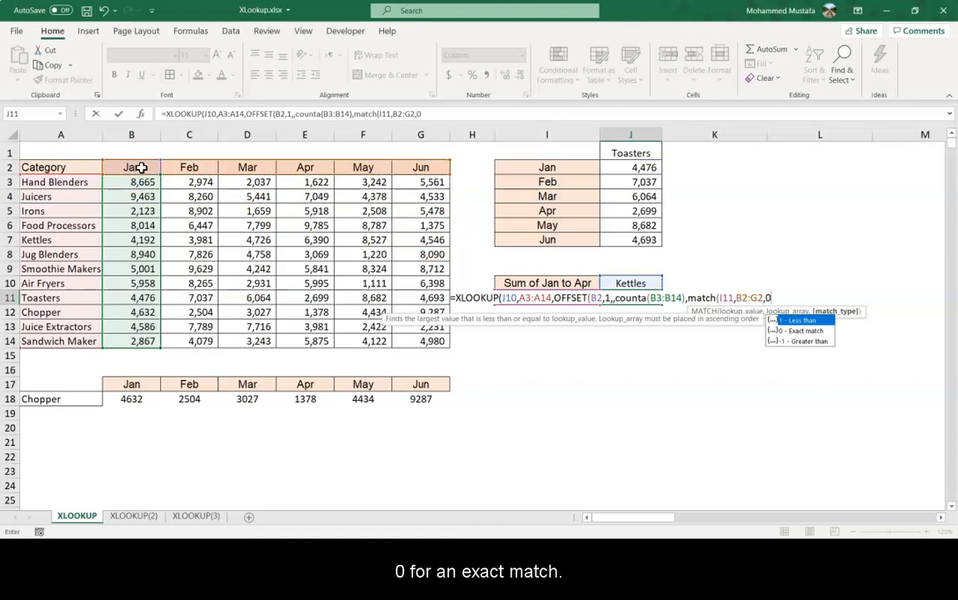
type(")")
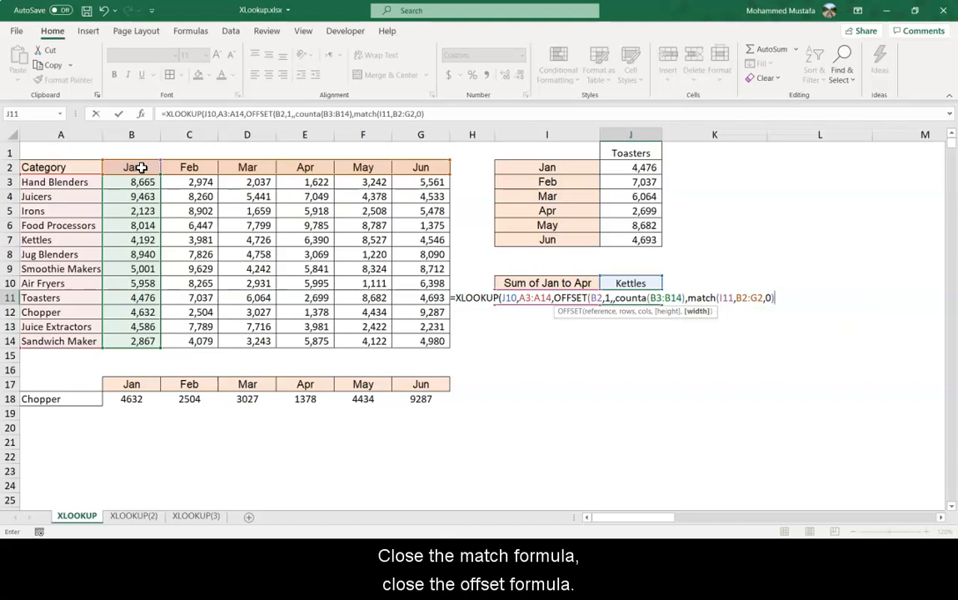
type(")")
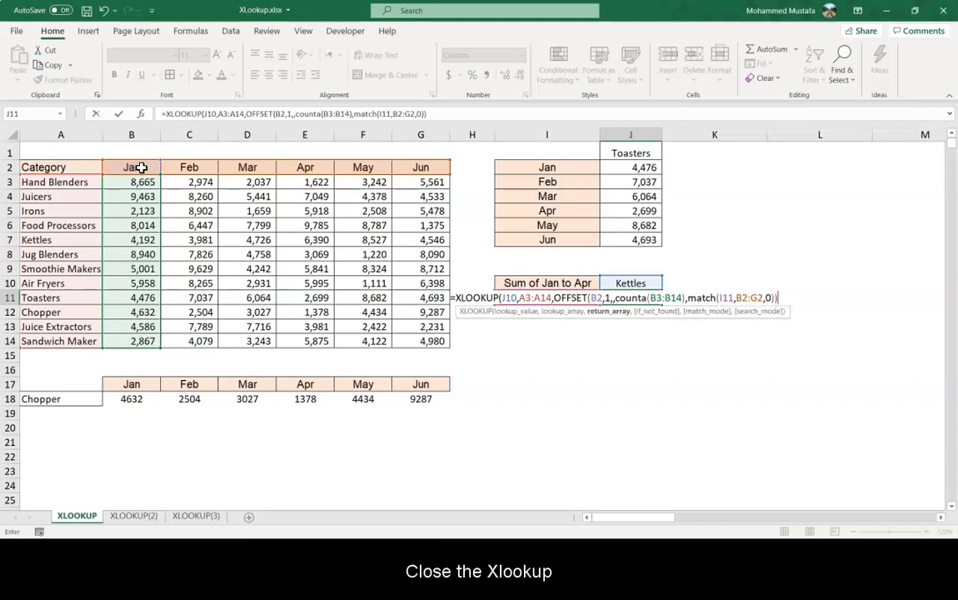
type(")")
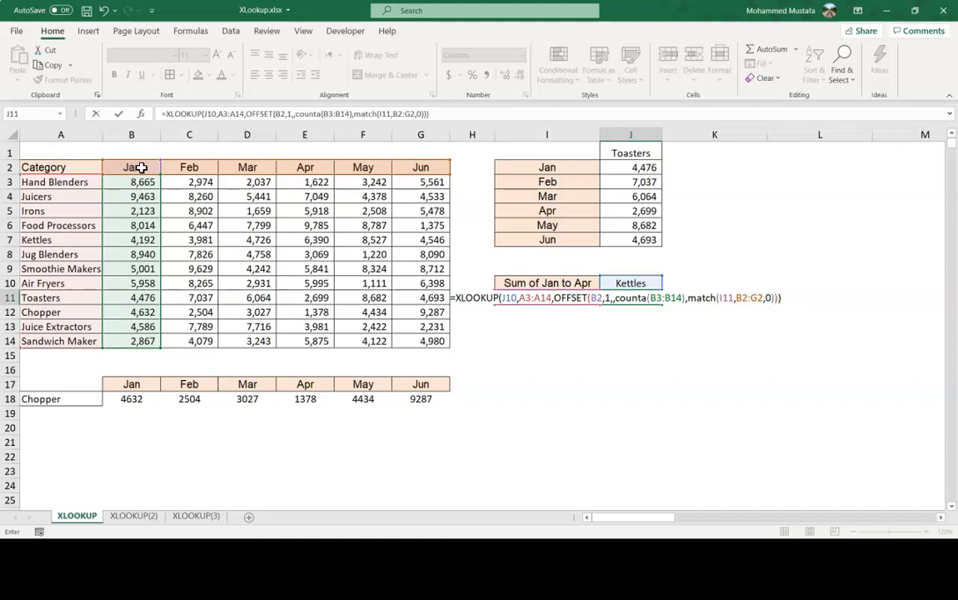
key("Return")
Inspect the Kettles sales spilling across row 11 from J11.
key("Up")
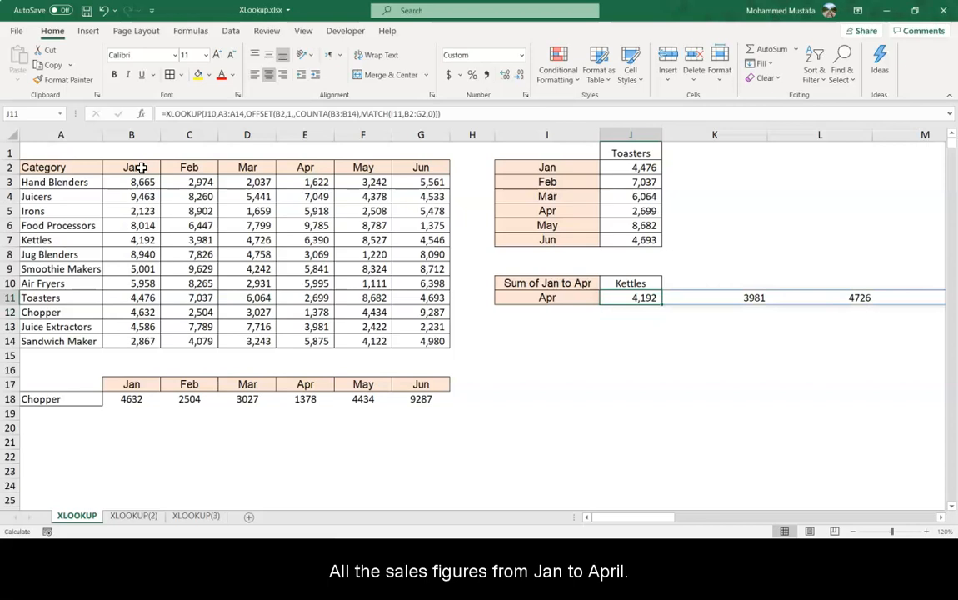
key("Right")
key("Right")
key("Right")
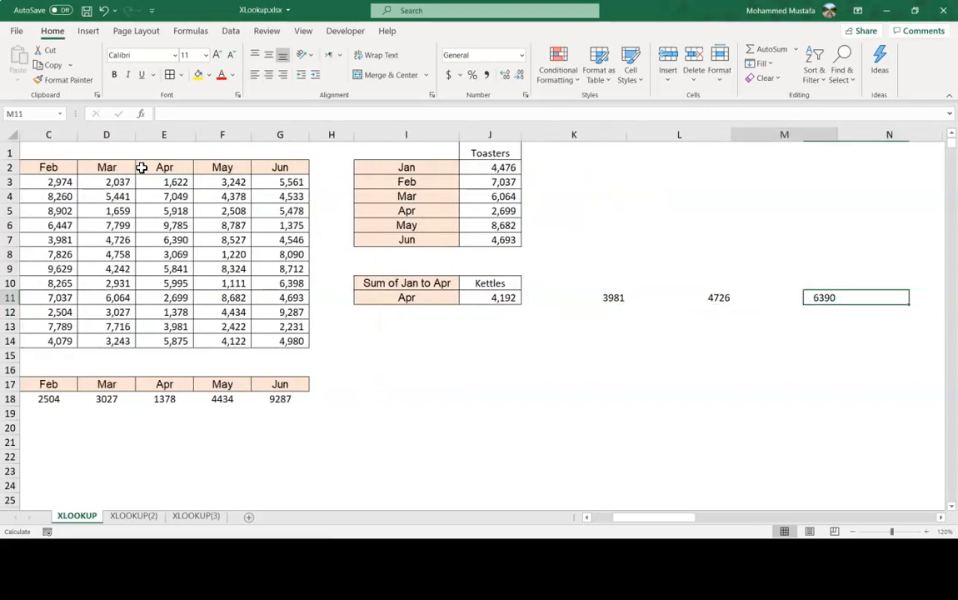
key("Left")
key("Left")
key("Left")
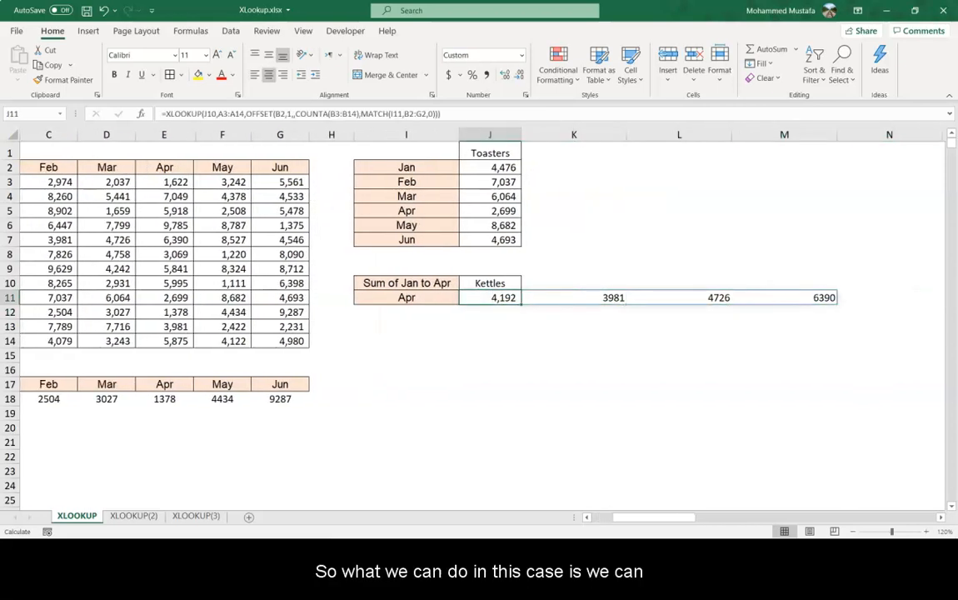
Wrap the XLOOKUP formula in J11 inside a SUM function and enter it.
left_click(166, 113)
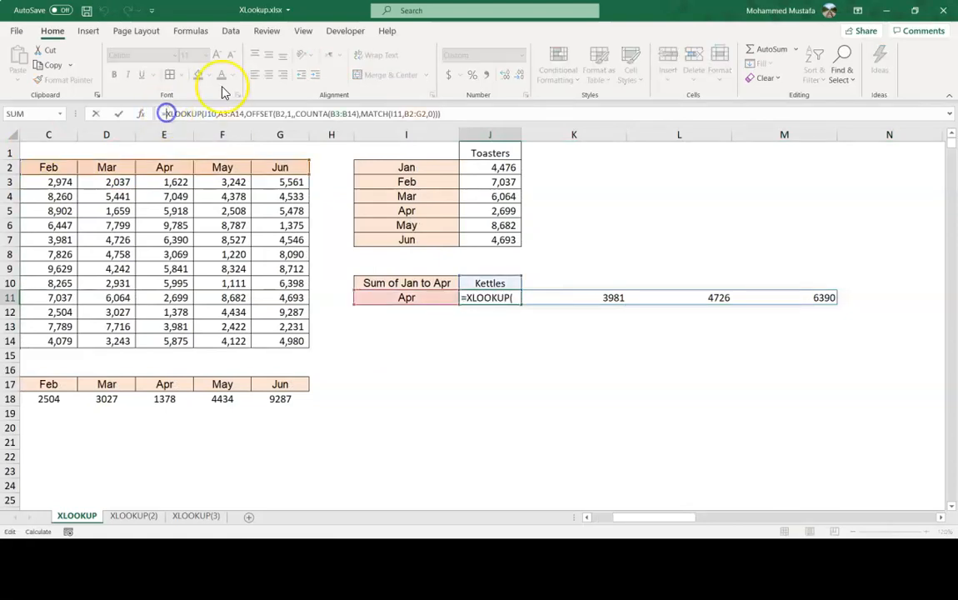
type("sum")
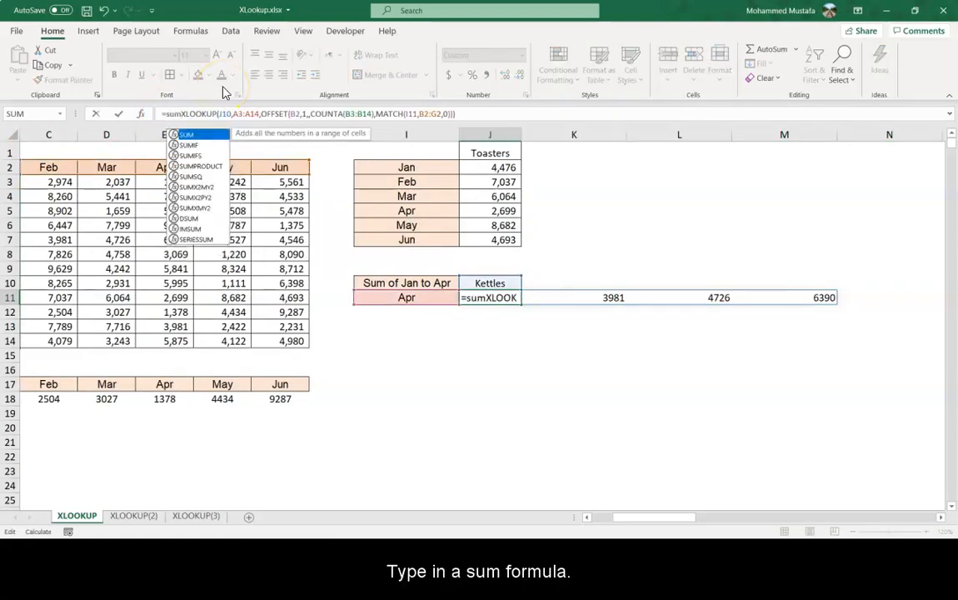
type("(")
left_click(245, 117)
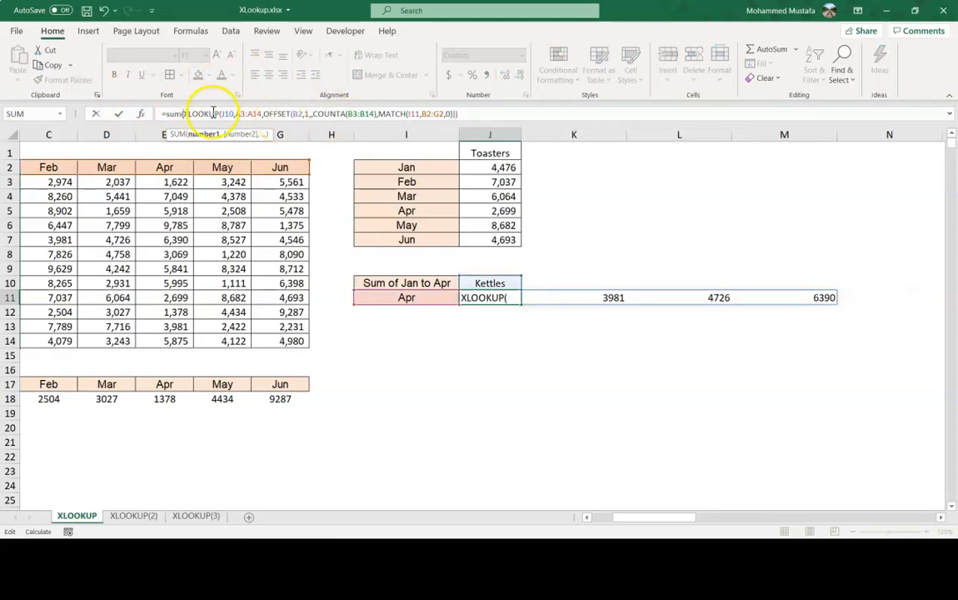
left_click(480, 112)
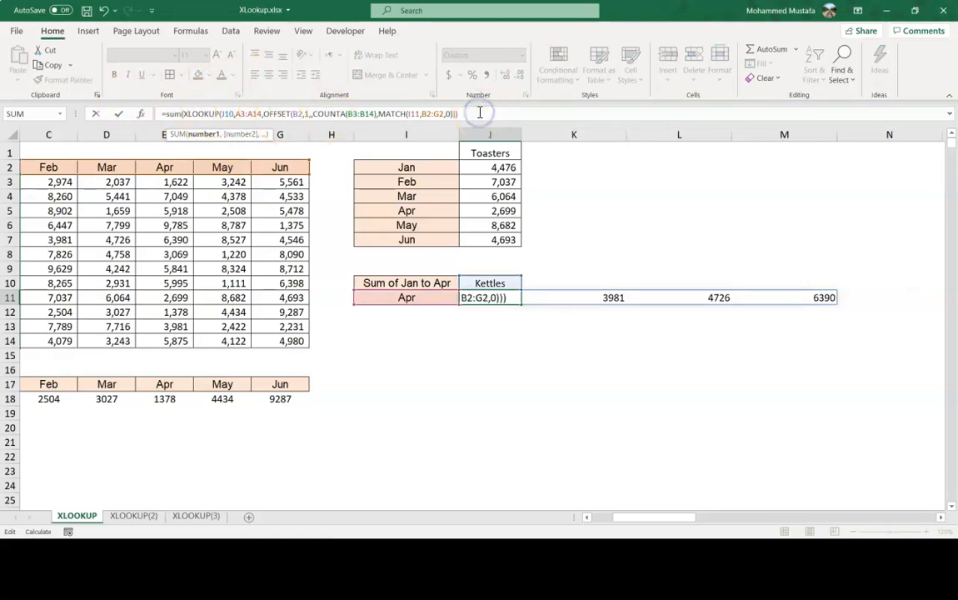
type(")")
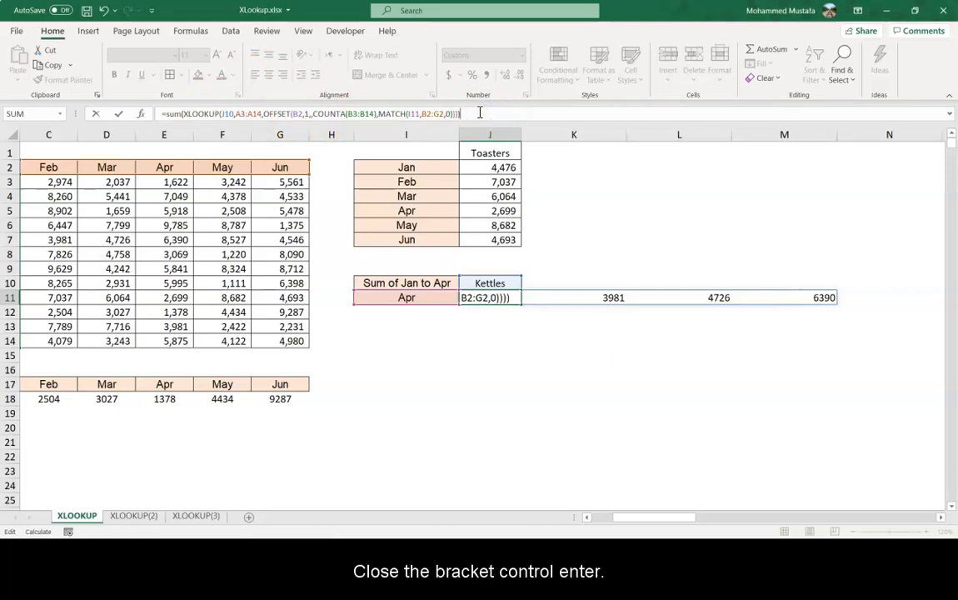
key("ctrl+Return")
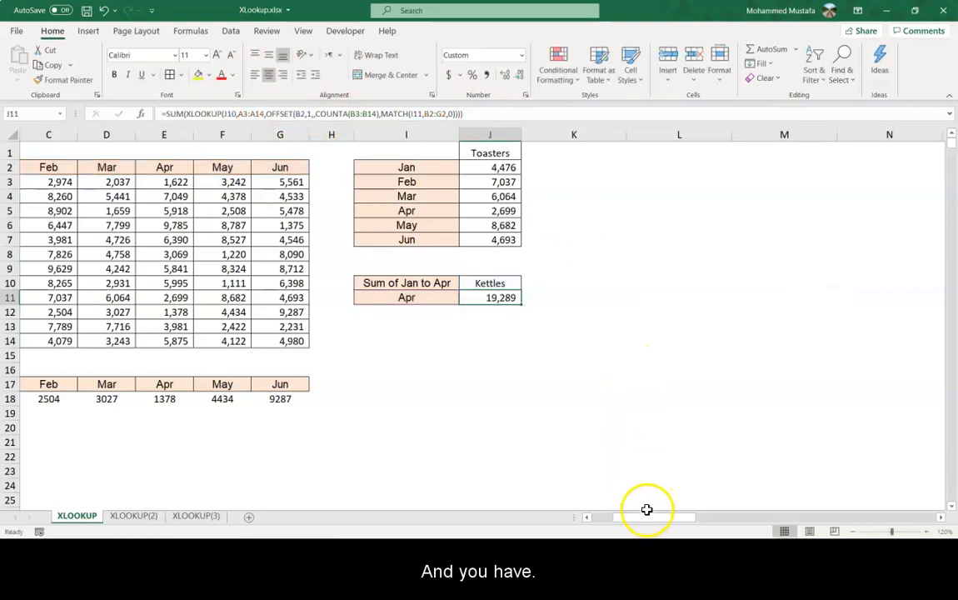
Select the Kettles values from Jan to Apr (B7:E7) to check their total against the formula result.
left_click_drag(648, 519, 616, 519)
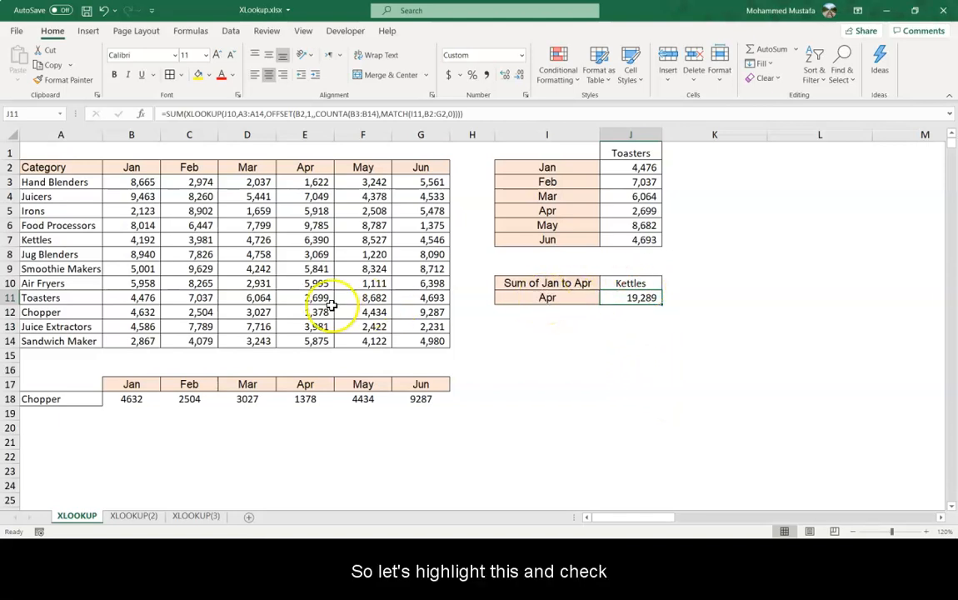
left_click(144, 240)
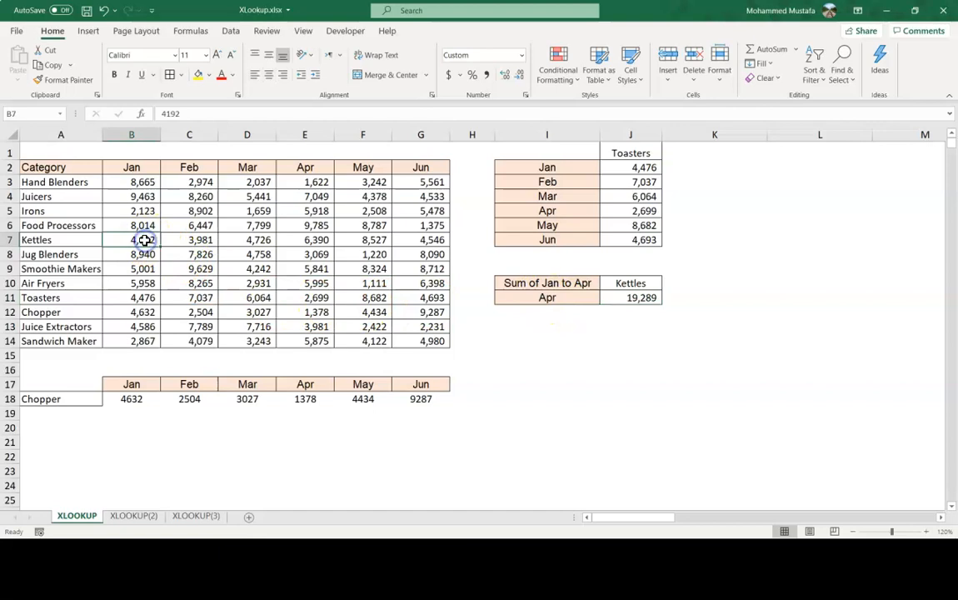
key("shift+Right")
left_click_drag(144, 239, 312, 239)
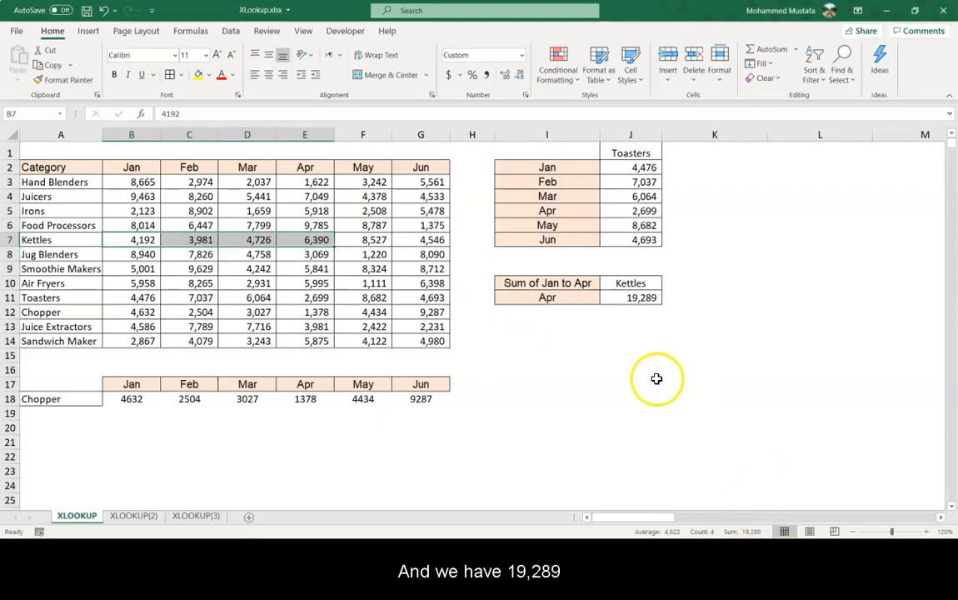
Pick Jun as the end month in the I11 dropdown so the Kettles total recalculates.
left_click(588, 298)
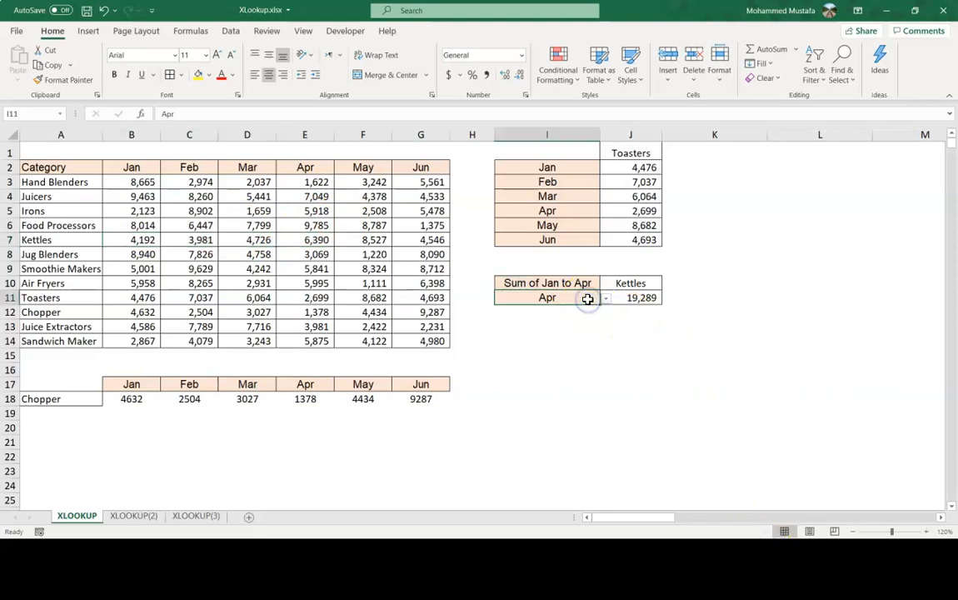
key("alt+Down")
key("Down")
key("Down")
key("Return")
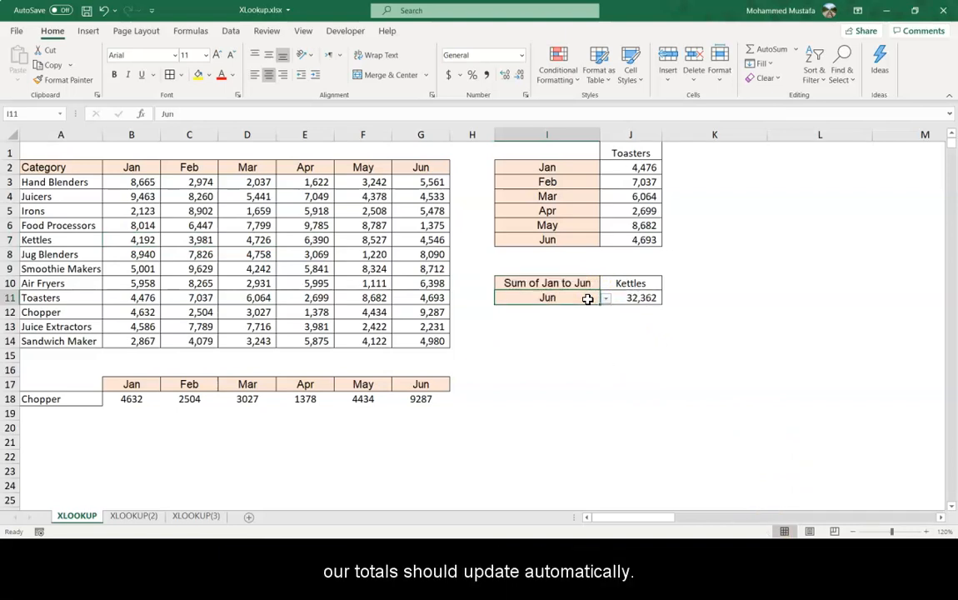
key("Right")
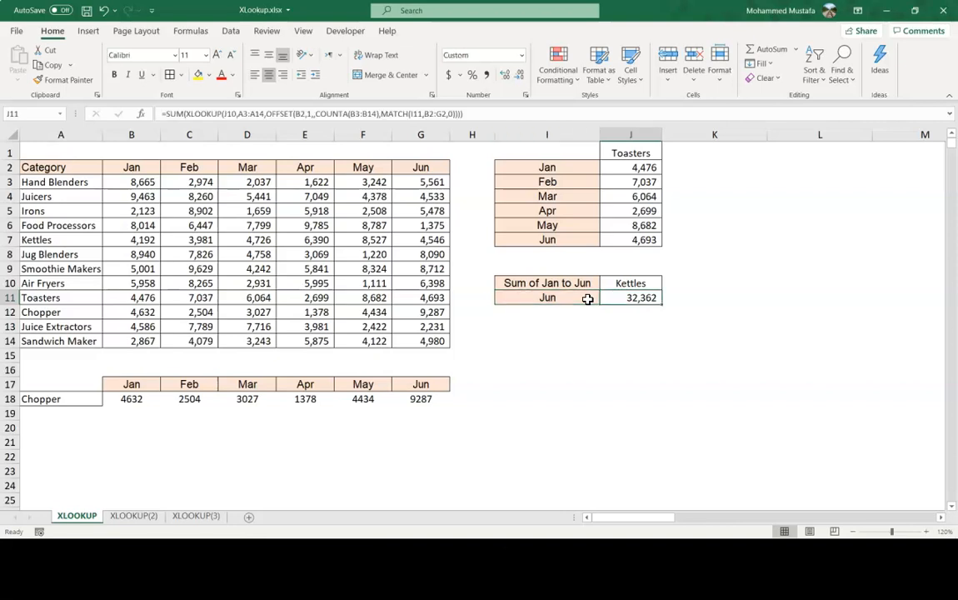